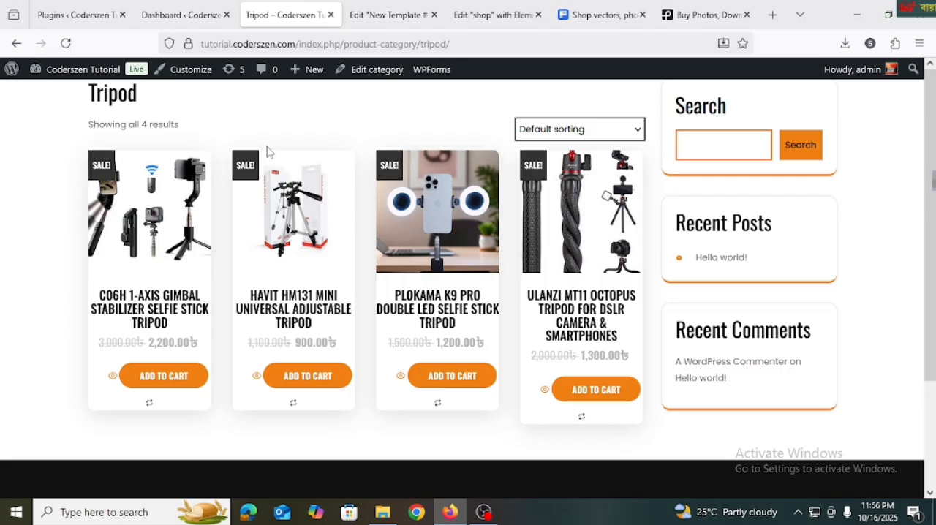
{"action": "scroll", "coordinate": [327, 182], "scroll_direction": "down", "scroll_amount": 2}
{"action": "scroll", "coordinate": [328, 300], "scroll_direction": "up", "scroll_amount": 2}
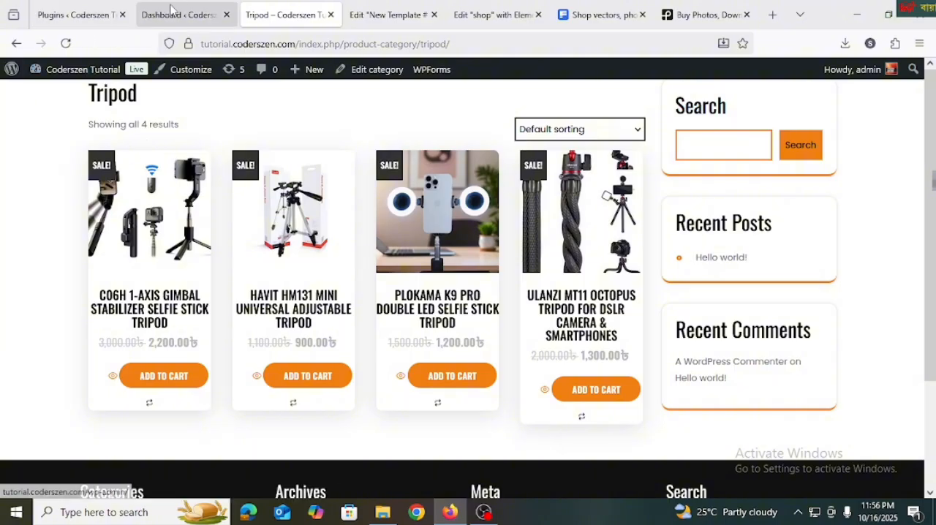
Switch to the site's admin dashboard and open the page for adding plugins
{"action": "key", "text": "ctrl+shift+Tab"}
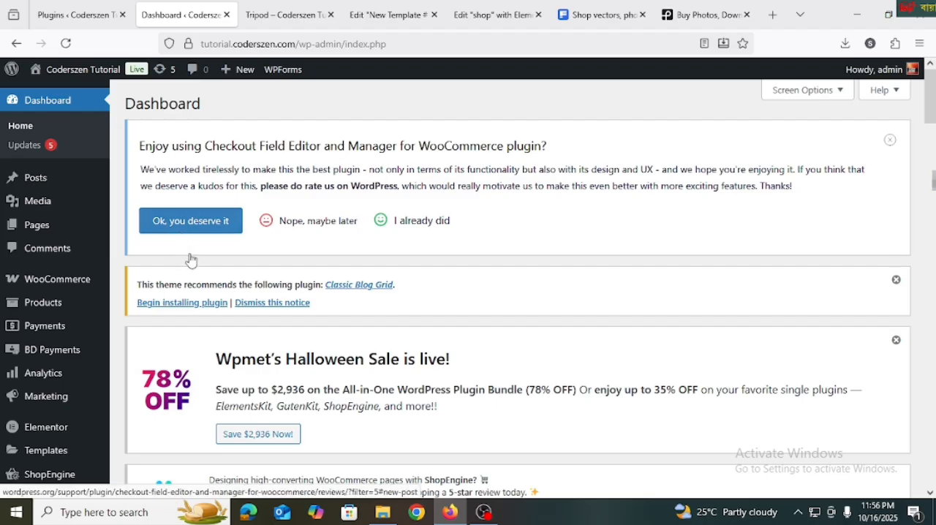
{"action": "scroll", "coordinate": [191, 260], "scroll_direction": "down", "scroll_amount": 3}
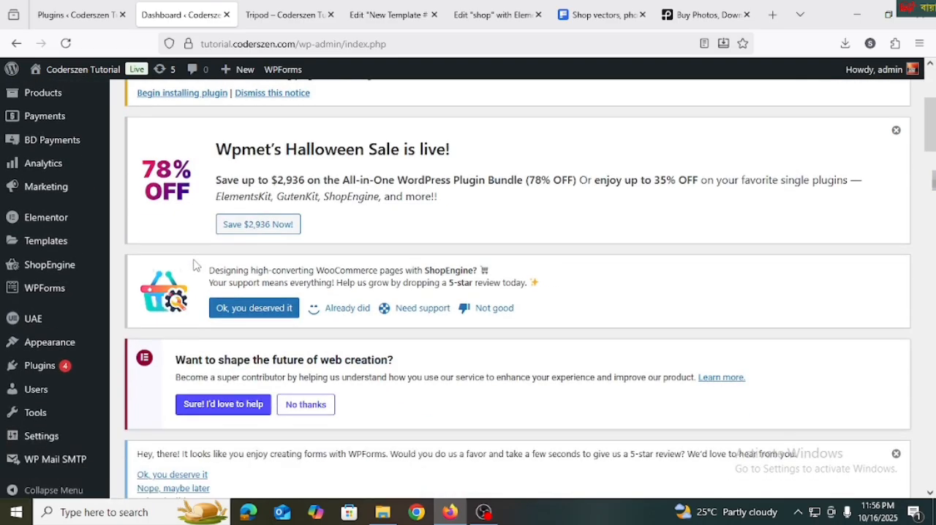
{"action": "scroll", "coordinate": [197, 266], "scroll_direction": "down", "scroll_amount": 2}
{"action": "scroll", "coordinate": [234, 276], "scroll_direction": "up", "scroll_amount": 3}
{"action": "scroll", "coordinate": [241, 270], "scroll_direction": "up", "scroll_amount": 2}
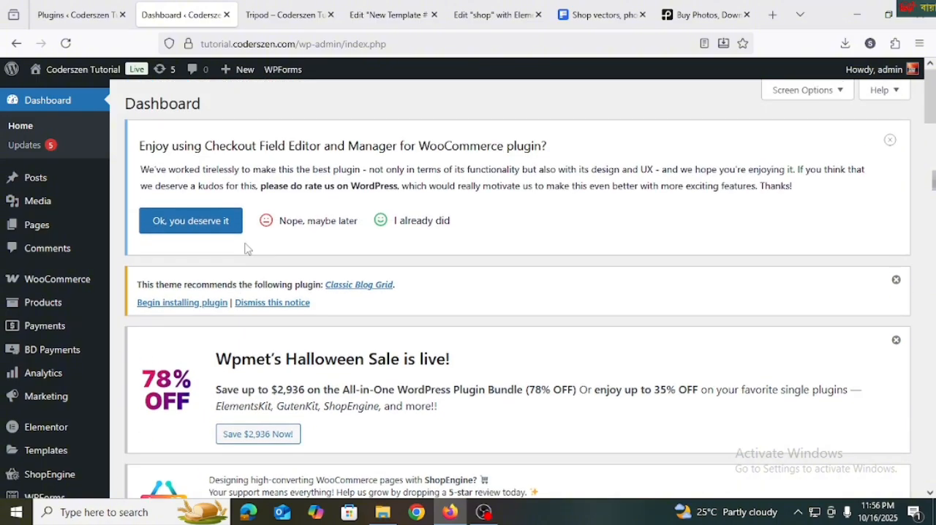
{"action": "scroll", "coordinate": [129, 324], "scroll_direction": "down", "scroll_amount": 5}
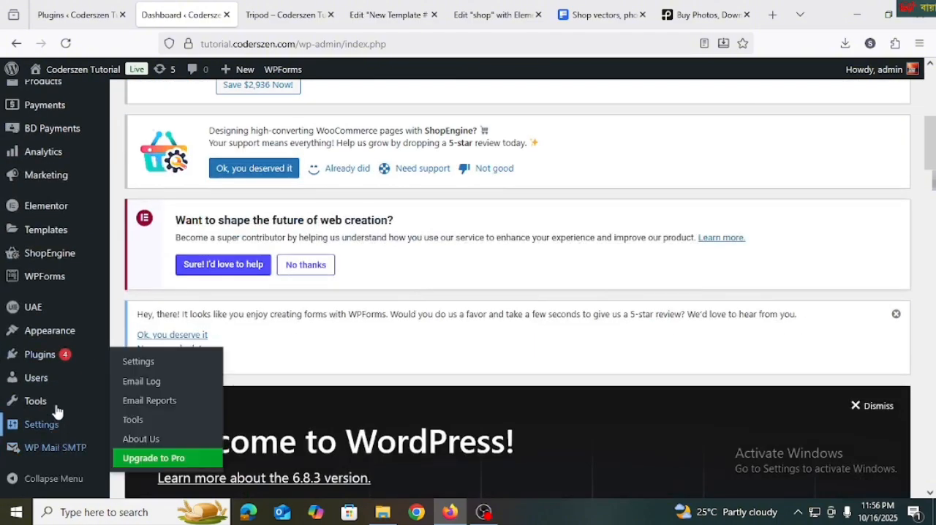
{"action": "mouse_move", "coordinate": [58, 358]}
{"action": "left_click", "coordinate": [145, 377]}
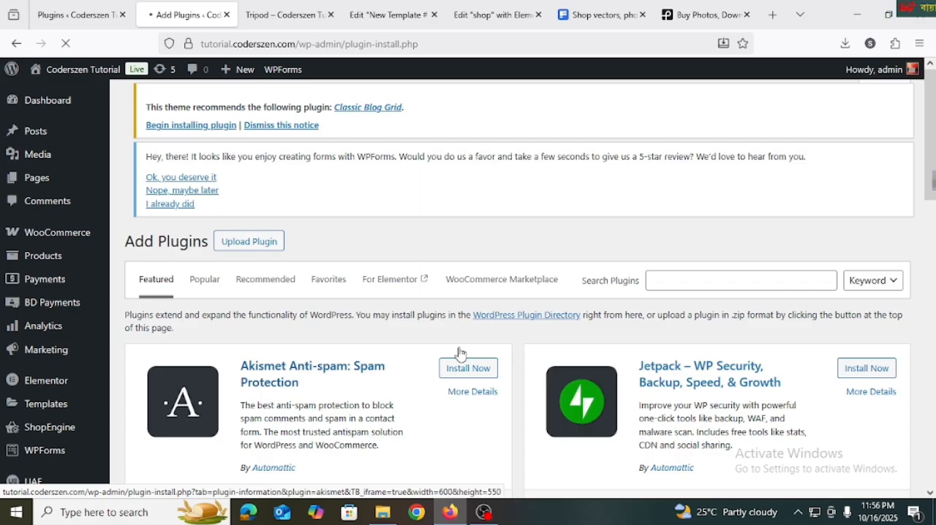
Search the plugin directory for "shopengine" and look at the ShopEngine Elementor WooCommerce Builder Addon entry
{"action": "left_click", "coordinate": [660, 281]}
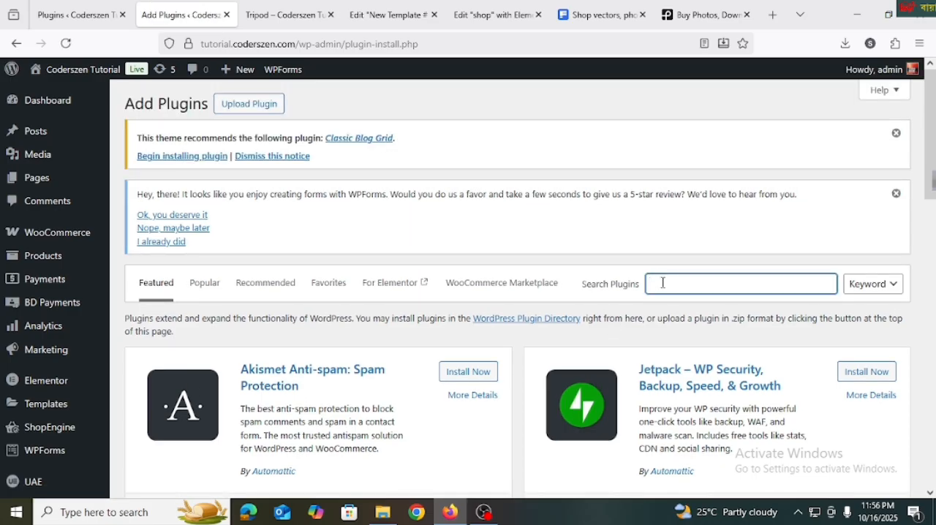
{"action": "type", "text": "shopengine"}
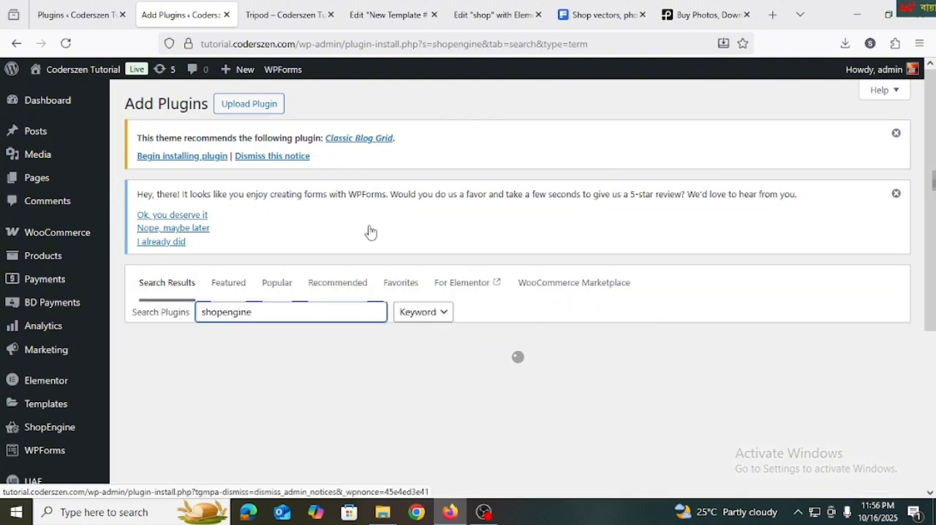
{"action": "scroll", "coordinate": [340, 294], "scroll_direction": "down", "scroll_amount": 2}
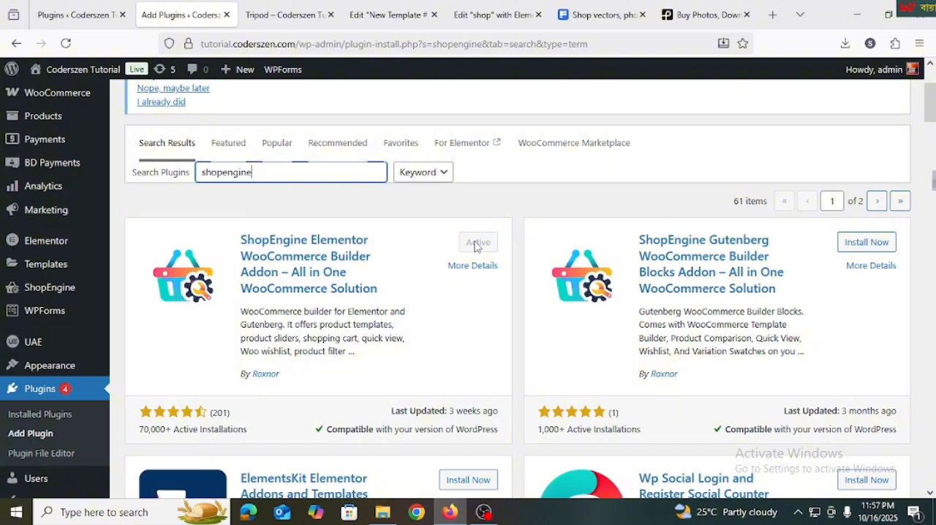
{"action": "scroll", "coordinate": [477, 247], "scroll_direction": "down", "scroll_amount": 2}
{"action": "scroll", "coordinate": [294, 283], "scroll_direction": "up", "scroll_amount": 3}
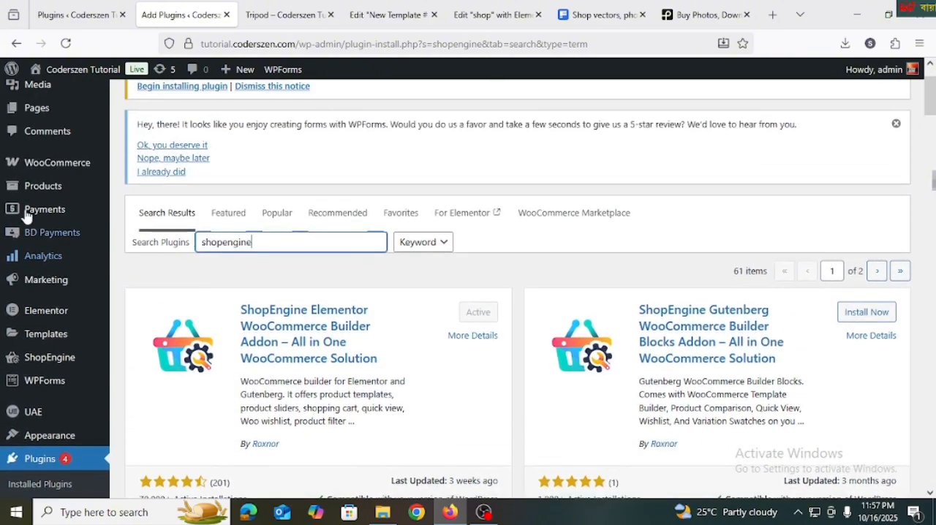
Open ShopEngine's Builder Templates page and look through the existing templates
{"action": "scroll", "coordinate": [27, 224], "scroll_direction": "down", "scroll_amount": 4}
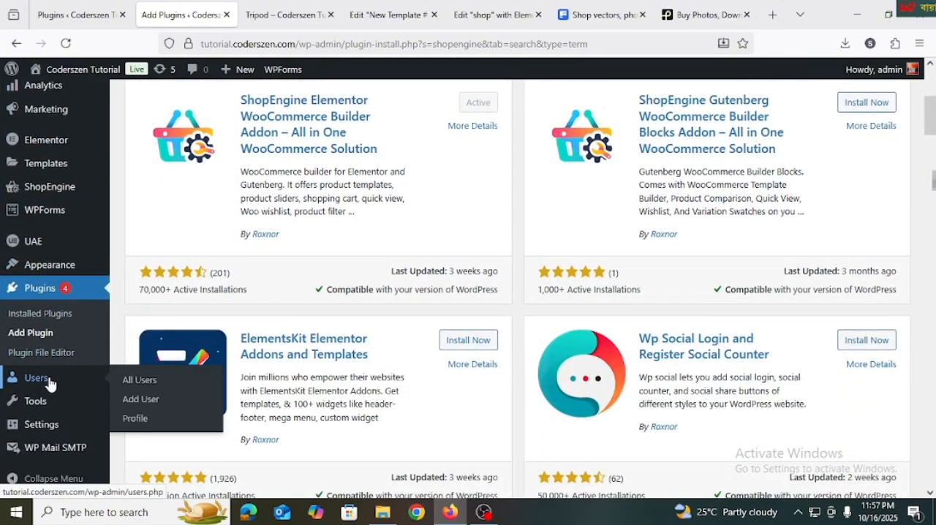
{"action": "scroll", "coordinate": [48, 380], "scroll_direction": "up", "scroll_amount": 5}
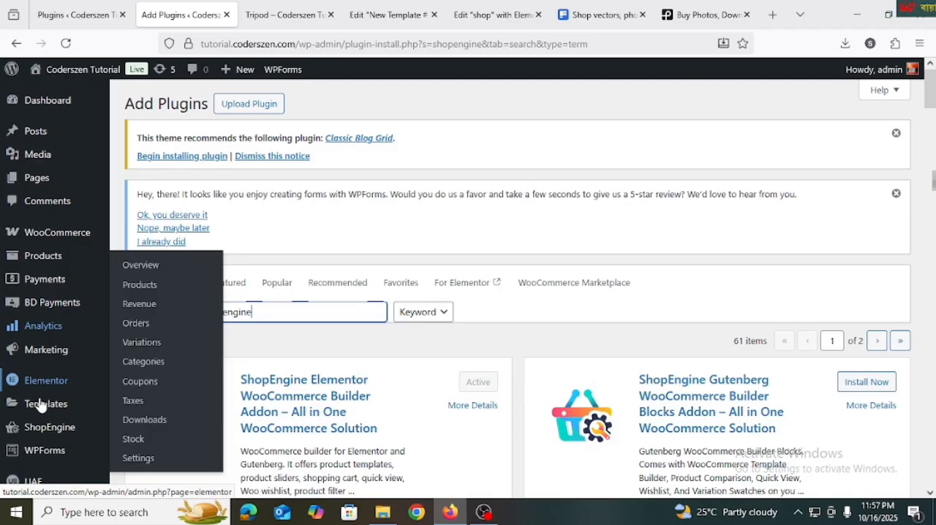
{"action": "mouse_move", "coordinate": [42, 430]}
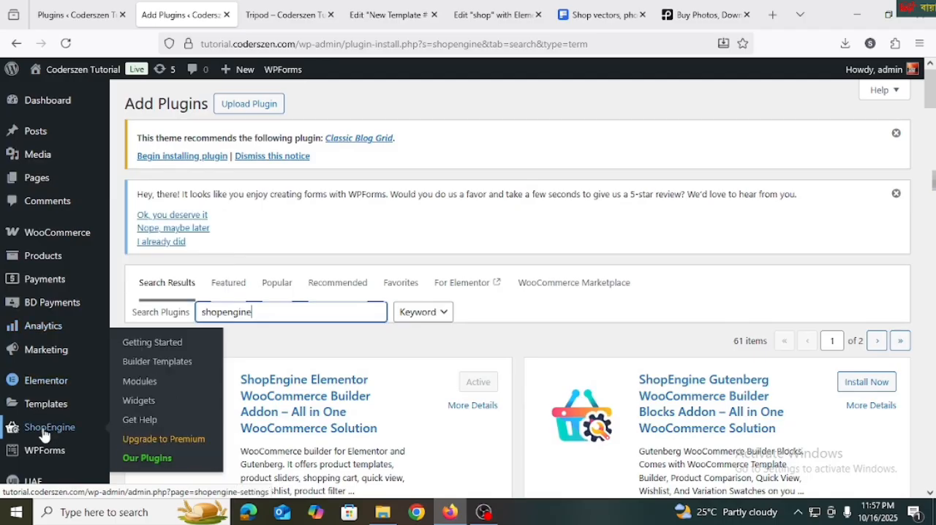
{"action": "left_click", "coordinate": [131, 363]}
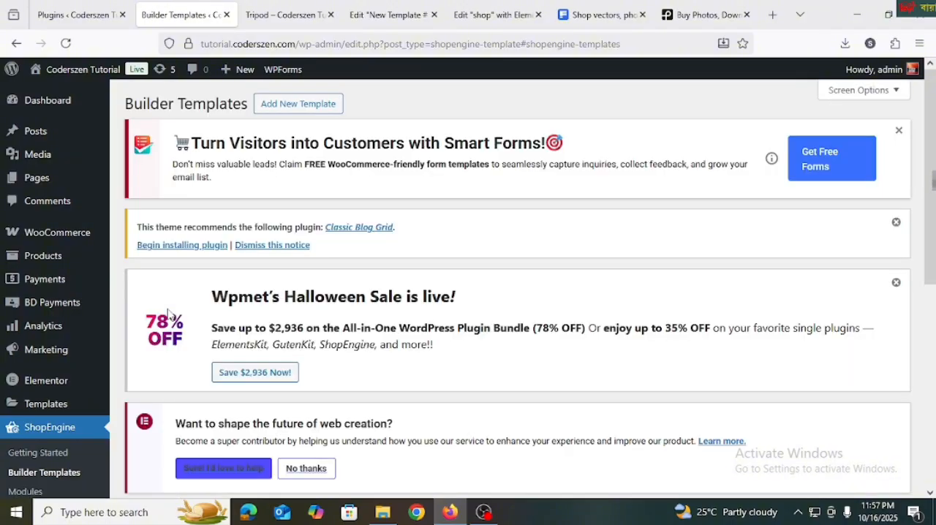
{"action": "scroll", "coordinate": [192, 395], "scroll_direction": "down", "scroll_amount": 5}
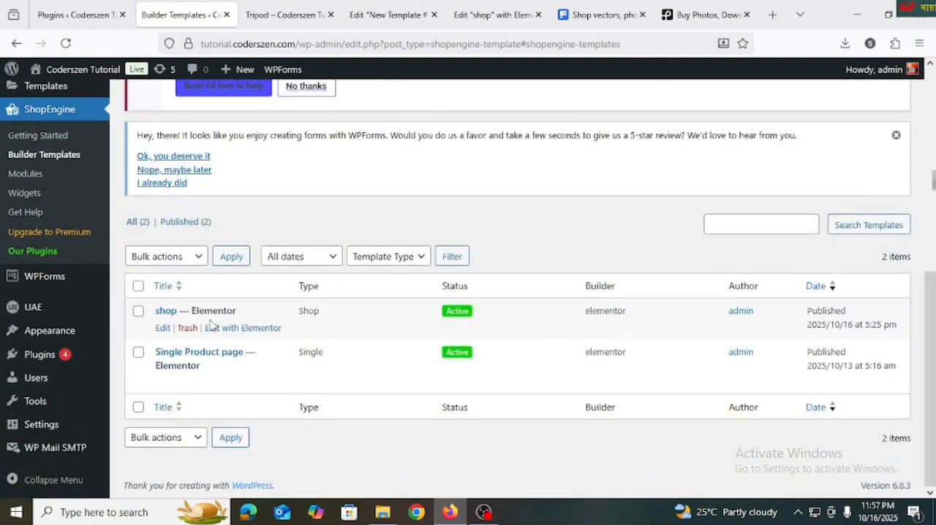
{"action": "scroll", "coordinate": [269, 326], "scroll_direction": "up", "scroll_amount": 5}
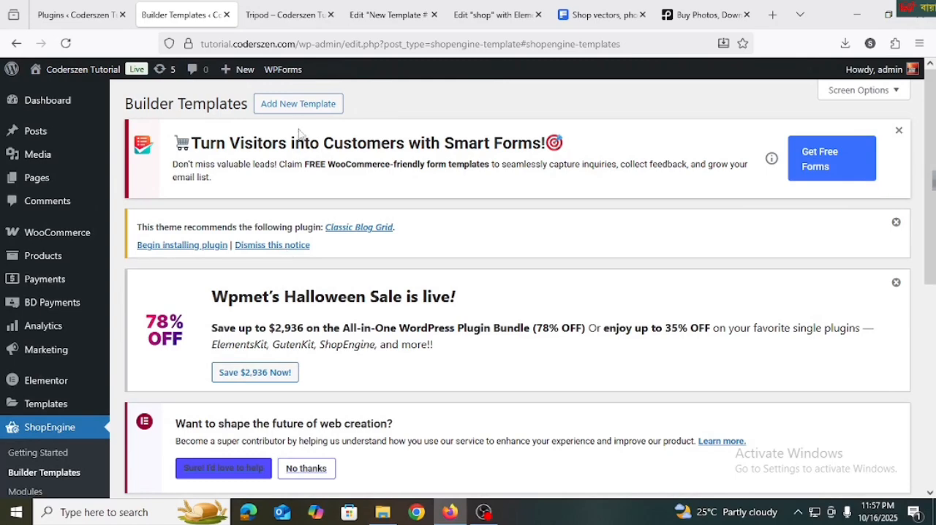
Start a new builder template, name it "Archives" and set its type to Archive
{"action": "left_click", "coordinate": [299, 107]}
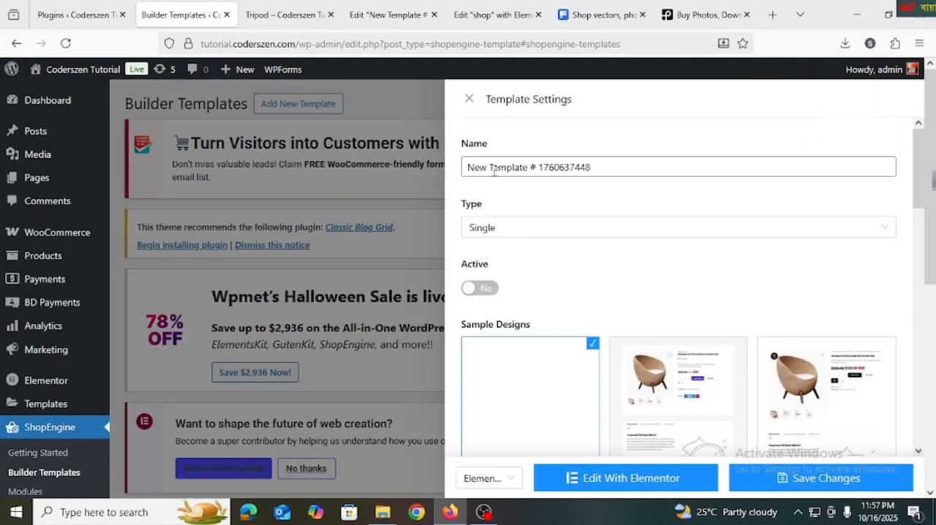
{"action": "triple_click", "coordinate": [495, 169]}
{"action": "key", "text": "BackSpace"}
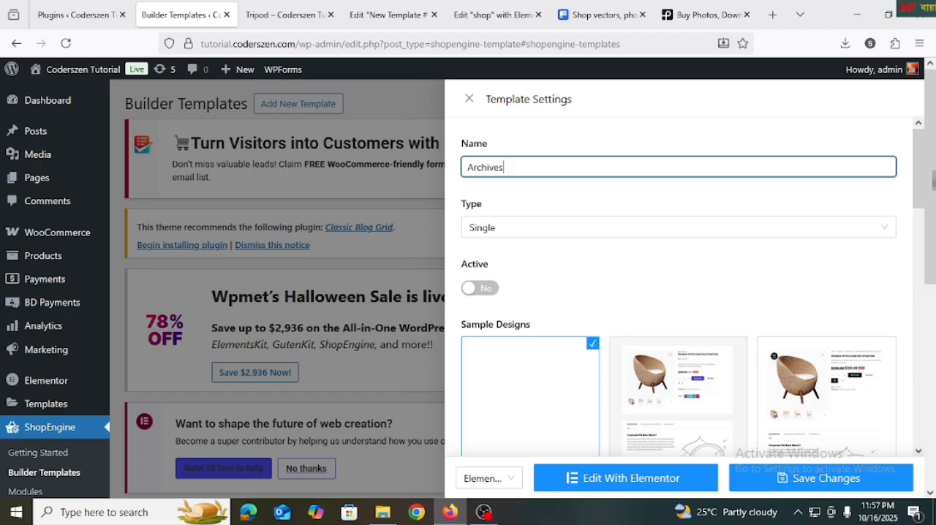
{"action": "left_click", "coordinate": [507, 227]}
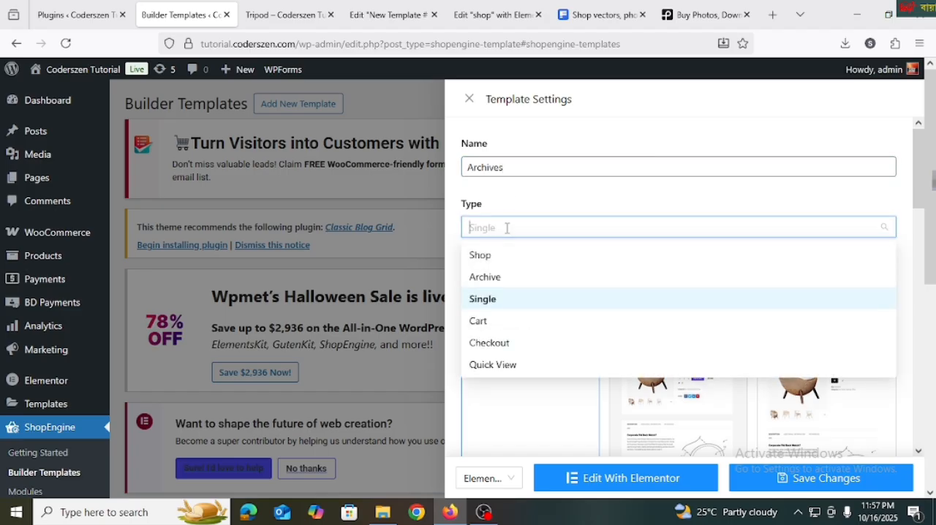
{"action": "left_click", "coordinate": [497, 278]}
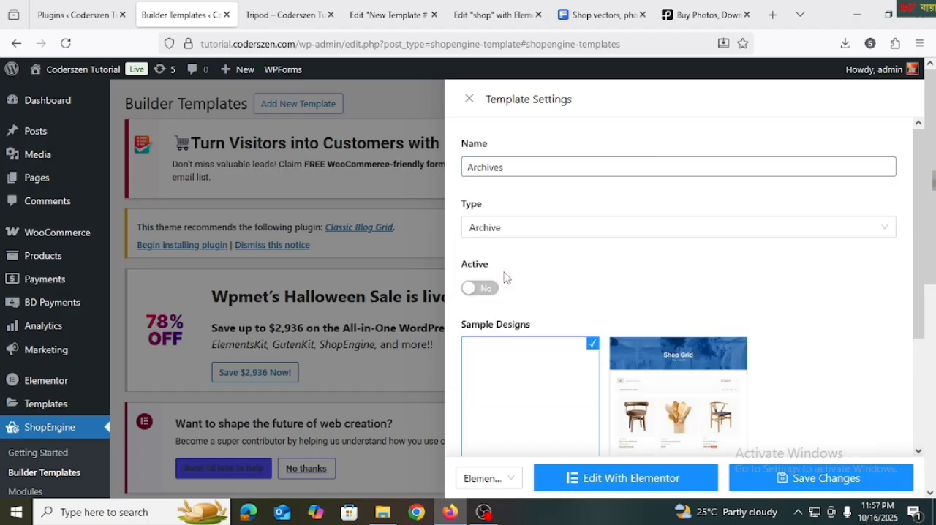
Activate the Archives template, keep the blank sample design and save the template settings
{"action": "scroll", "coordinate": [521, 263], "scroll_direction": "down", "scroll_amount": 1}
{"action": "left_click", "coordinate": [489, 219]}
{"action": "scroll", "coordinate": [577, 205], "scroll_direction": "down", "scroll_amount": 1}
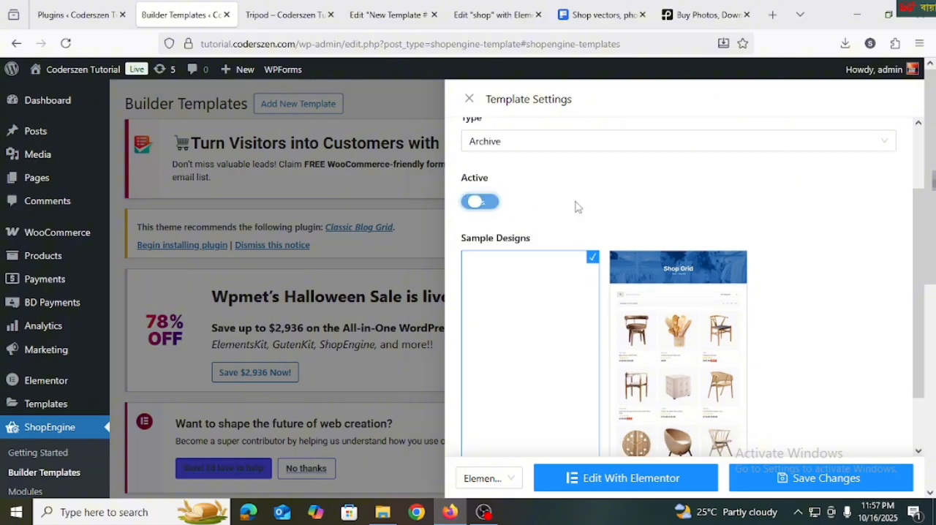
{"action": "mouse_move", "coordinate": [661, 264]}
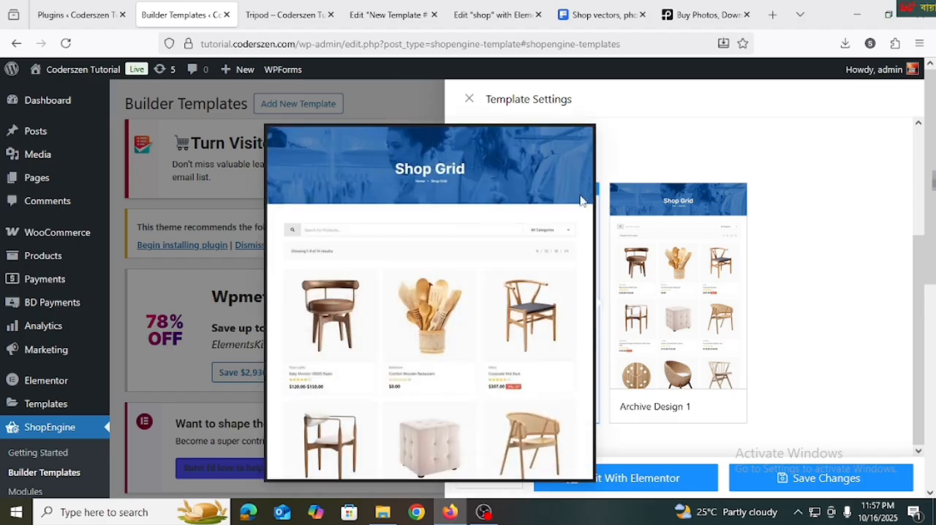
{"action": "scroll", "coordinate": [846, 245], "scroll_direction": "down", "scroll_amount": 3}
{"action": "left_click", "coordinate": [803, 487]}
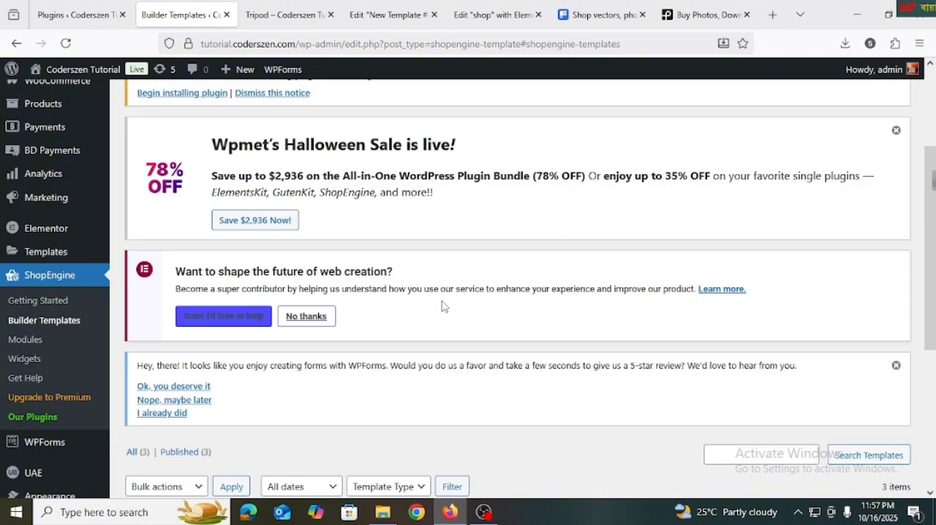
Open the Archives template from the template list for editing with Elementor
{"action": "scroll", "coordinate": [395, 316], "scroll_direction": "down", "scroll_amount": 2}
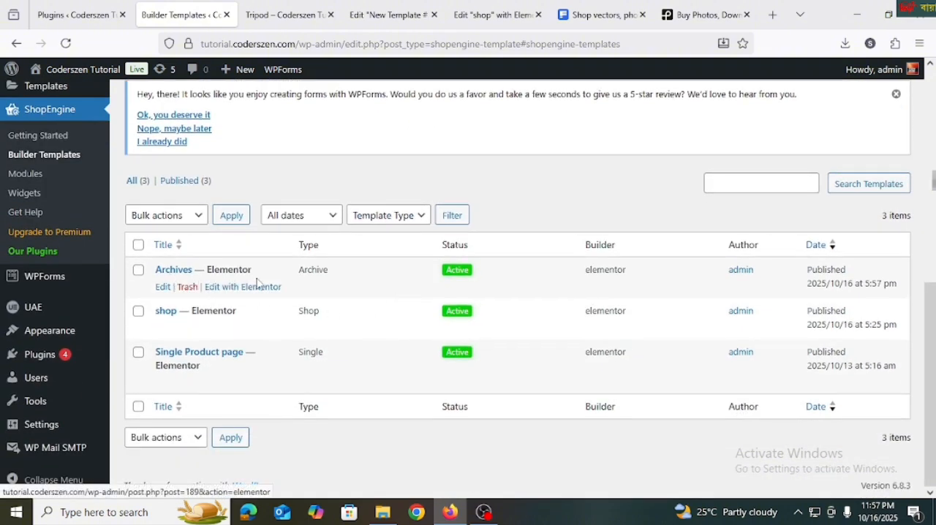
{"action": "right_click", "coordinate": [252, 290]}
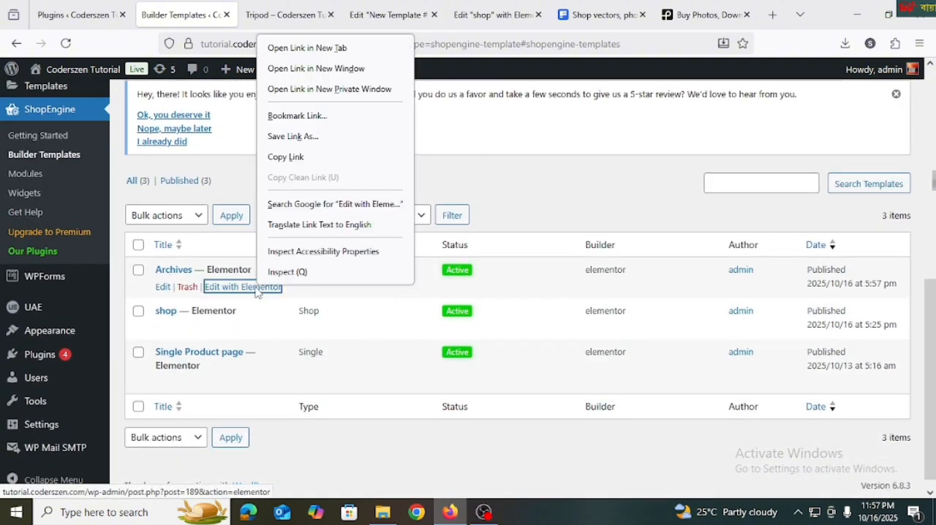
{"action": "key", "text": "Escape"}
{"action": "left_click", "coordinate": [243, 292]}
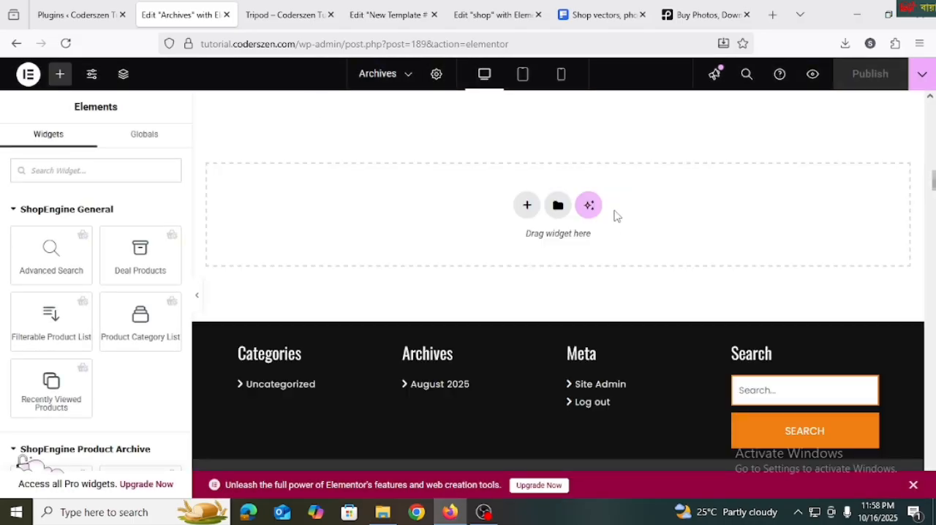
Add a Flexbox container with the single-column, downward structure to the empty Archives template
{"action": "left_click", "coordinate": [527, 204]}
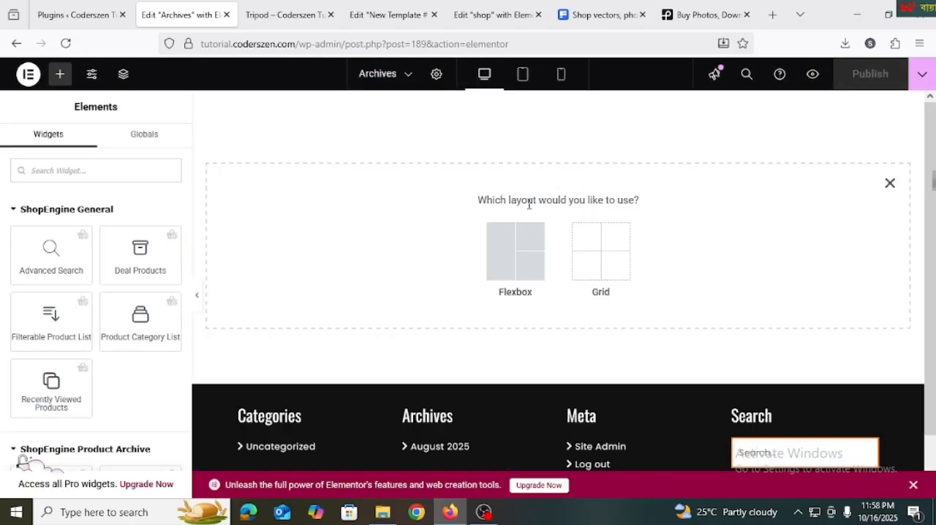
{"action": "left_click", "coordinate": [529, 276]}
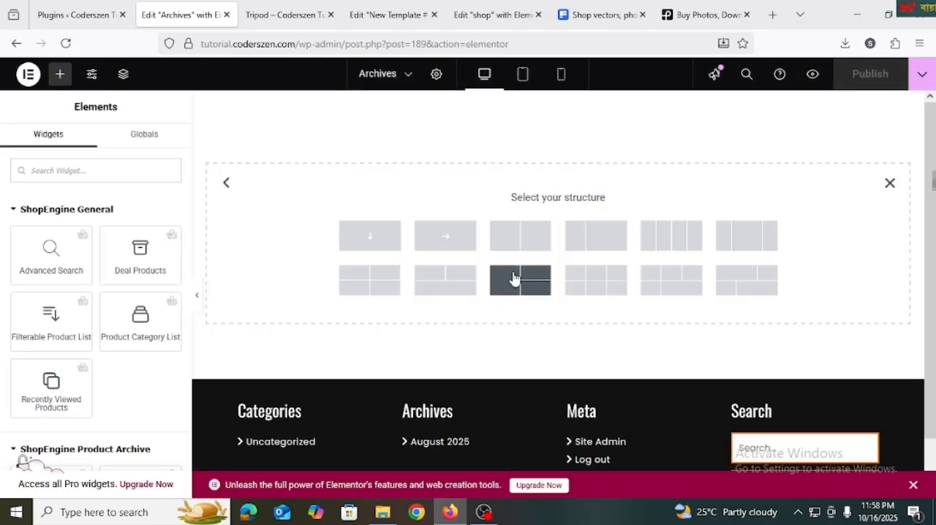
{"action": "left_click", "coordinate": [366, 243]}
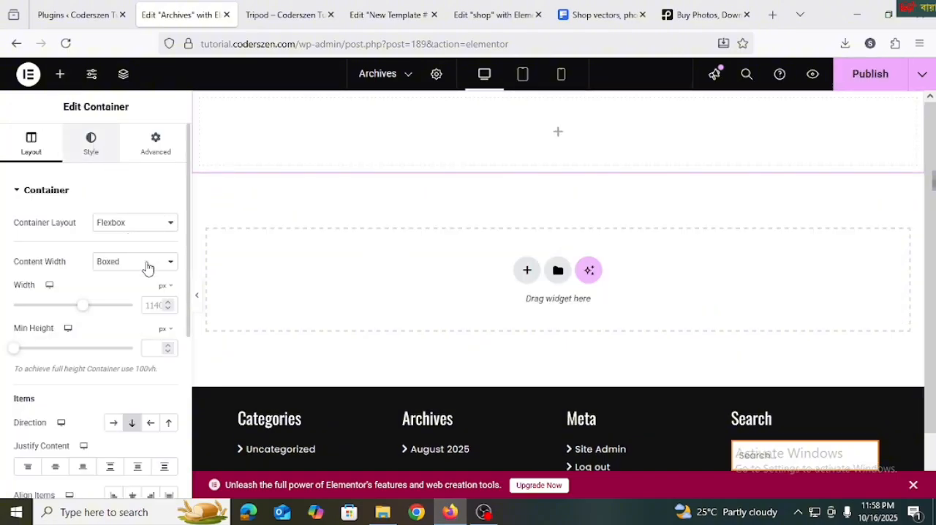
Give the container a classic background with the media library image pexels-olly-3769747-scaled.jpg
{"action": "left_click", "coordinate": [90, 143]}
{"action": "left_click", "coordinate": [112, 252]}
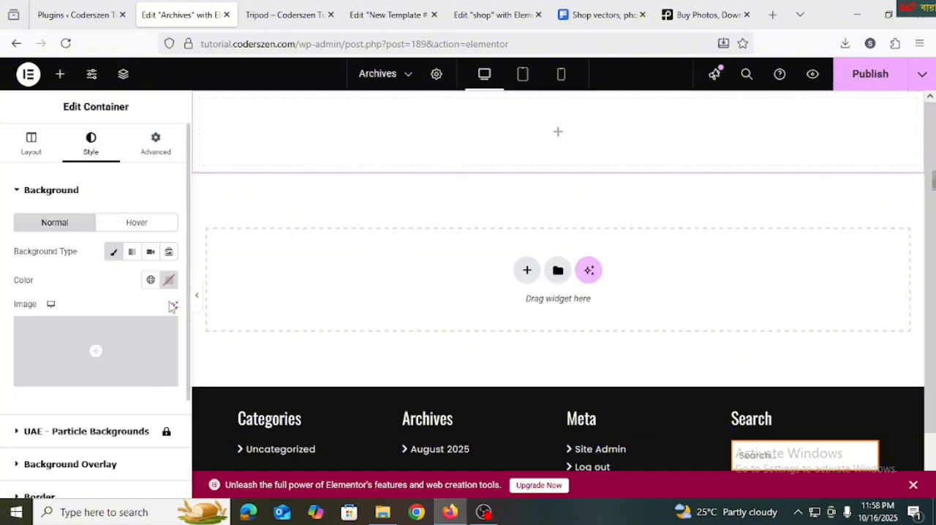
{"action": "left_click", "coordinate": [119, 358]}
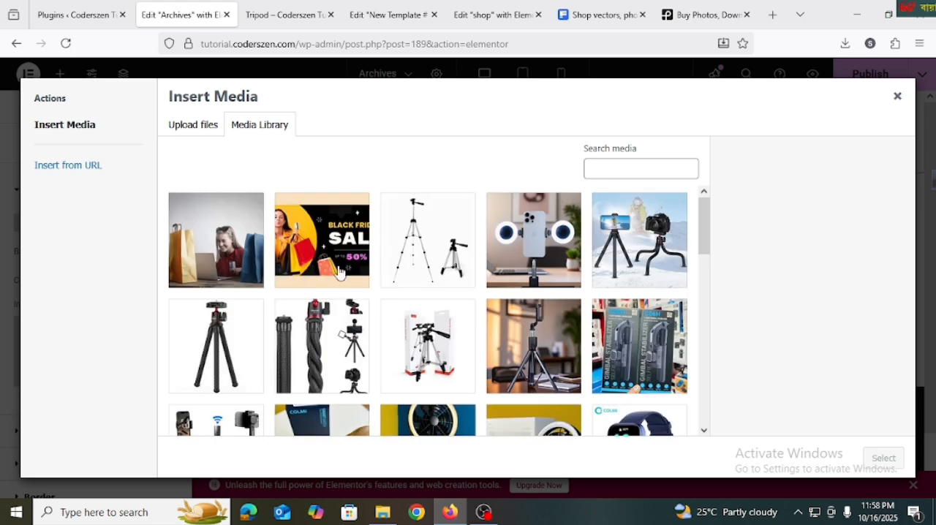
{"action": "left_click", "coordinate": [231, 249]}
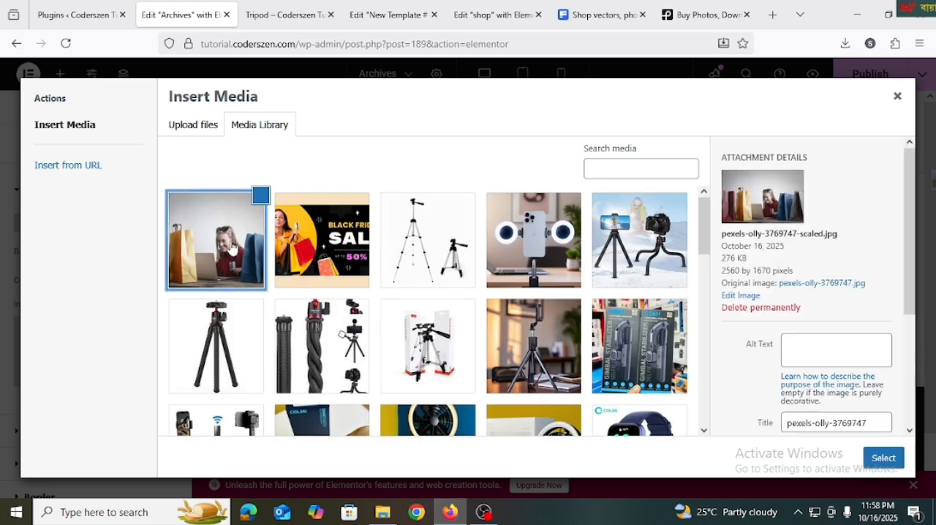
{"action": "left_click", "coordinate": [885, 458]}
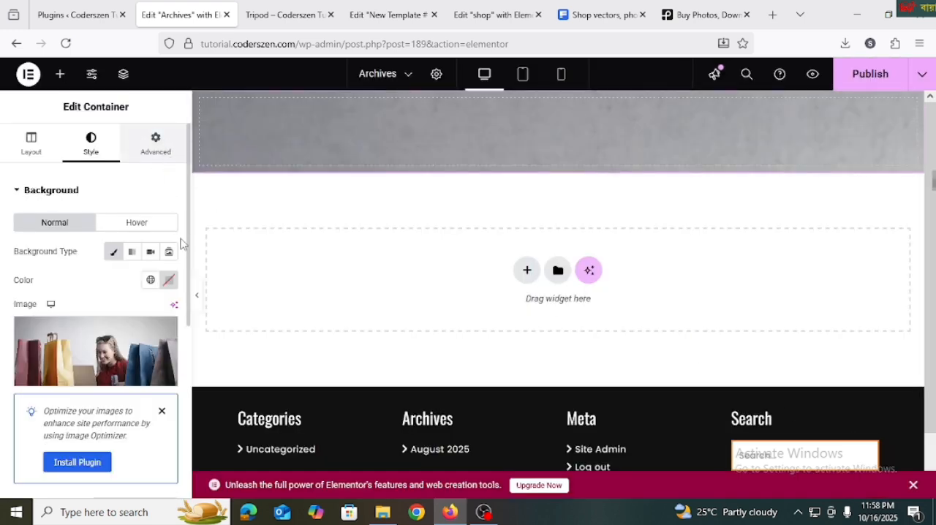
Unlink the container's padding values and set the top padding to 100 px
{"action": "left_click", "coordinate": [156, 143]}
{"action": "left_click", "coordinate": [168, 293]}
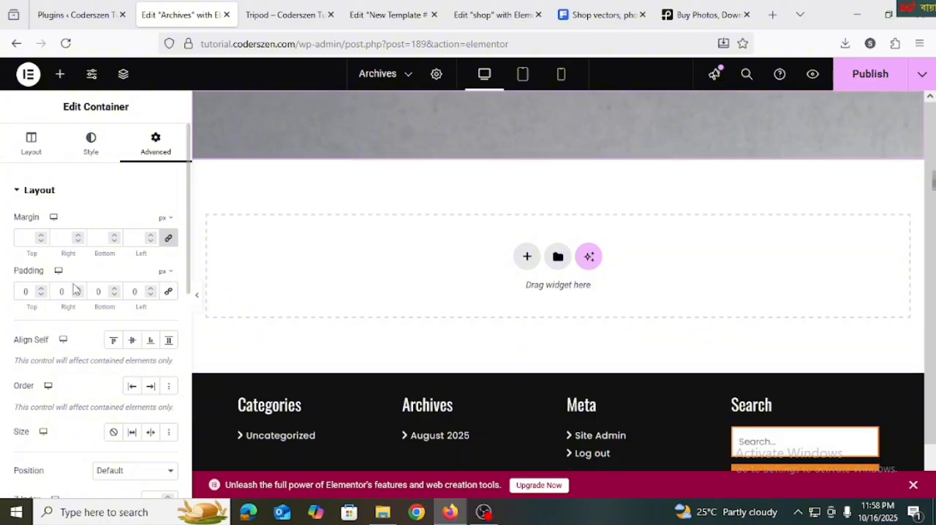
{"action": "type", "text": "10"}
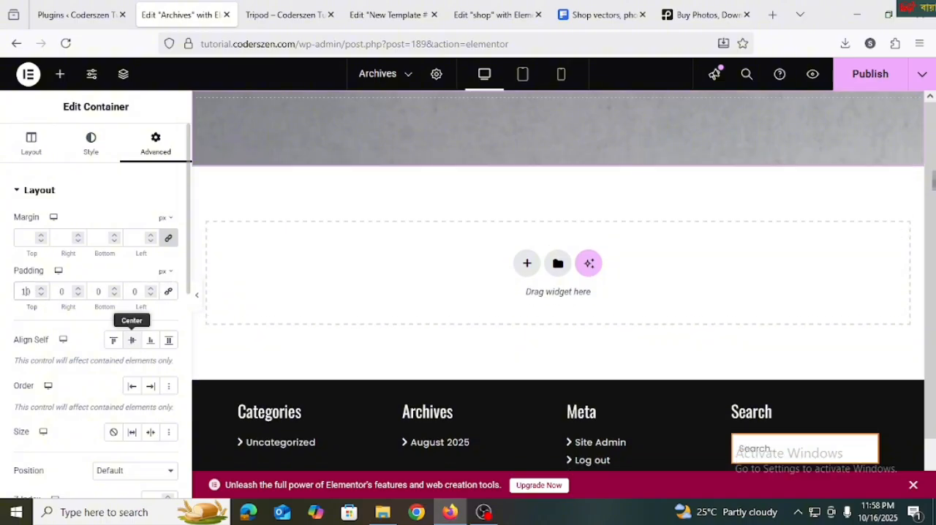
{"action": "type", "text": "0"}
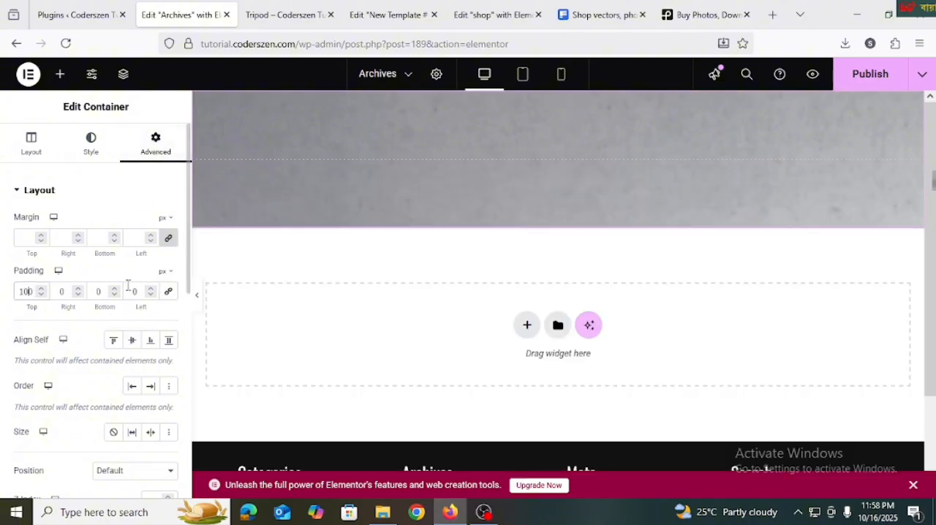
{"action": "type", "text": "1000"}
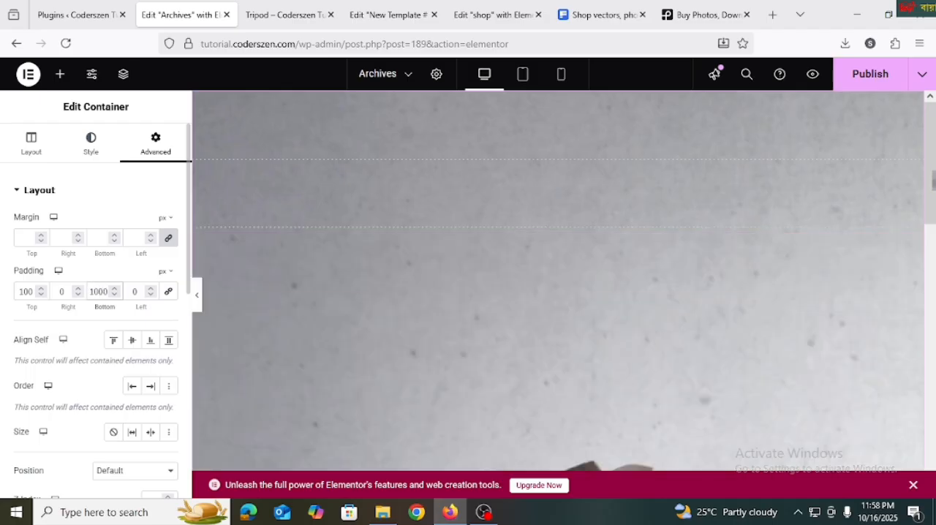
Set the banner container's bottom padding to 100 px
{"action": "key", "text": "BackSpace"}
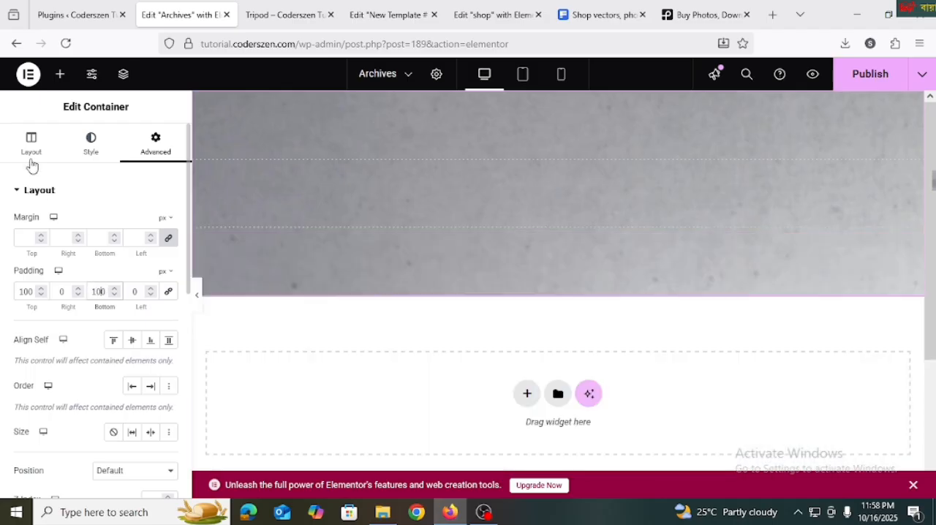
{"action": "left_click", "coordinate": [31, 150]}
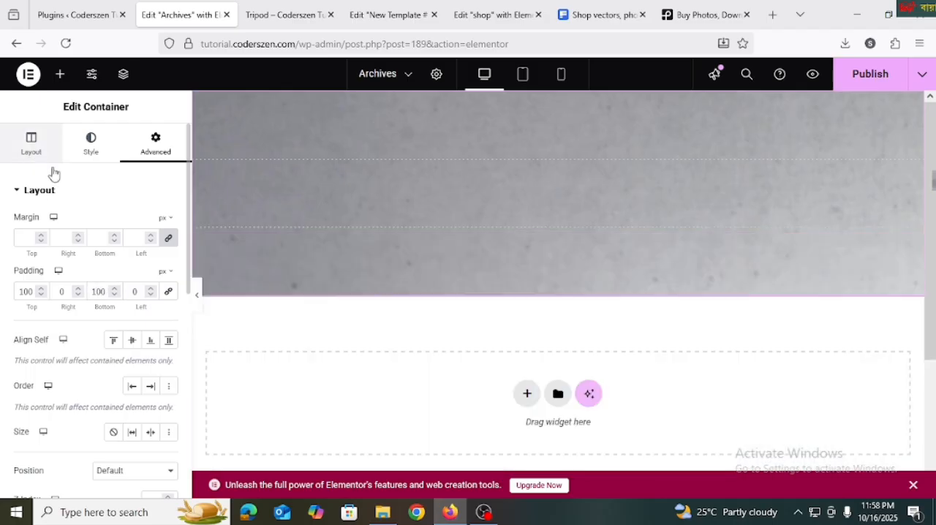
Set the container's background image position to Center Center and keep its attachment at Default
{"action": "left_click", "coordinate": [93, 150]}
{"action": "scroll", "coordinate": [109, 296], "scroll_direction": "down", "scroll_amount": 5}
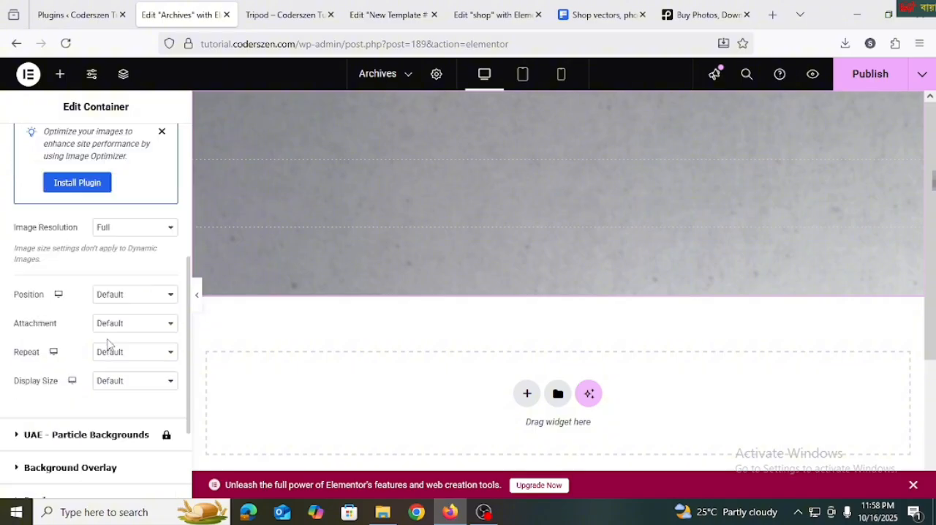
{"action": "left_click", "coordinate": [132, 294]}
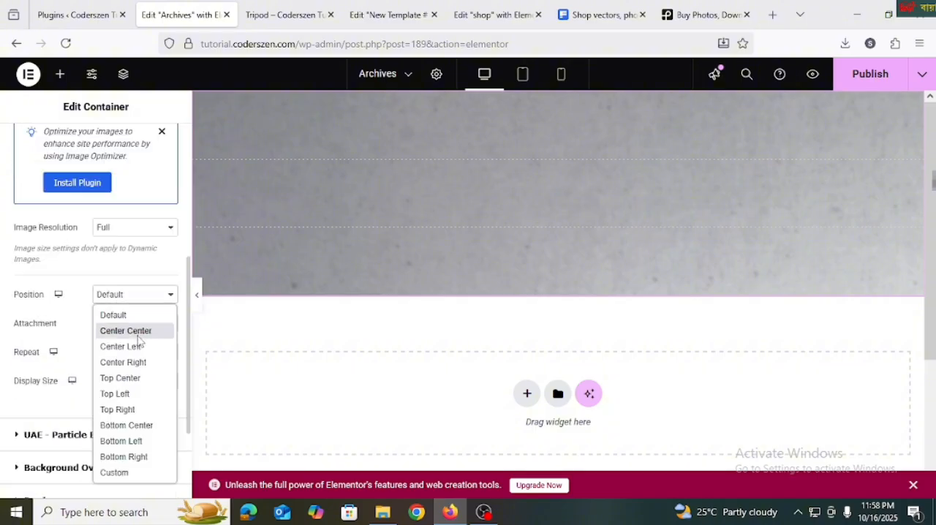
{"action": "left_click", "coordinate": [132, 331]}
{"action": "left_click", "coordinate": [132, 324]}
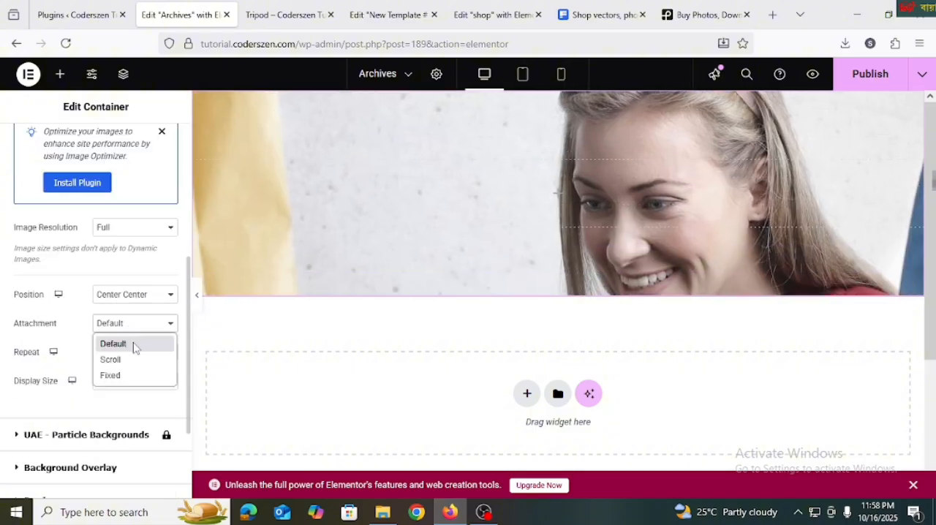
{"action": "left_click", "coordinate": [135, 346]}
Set the background image's repeat to No-repeat and its display size to Cover
{"action": "left_click", "coordinate": [141, 352]}
{"action": "left_click", "coordinate": [146, 387]}
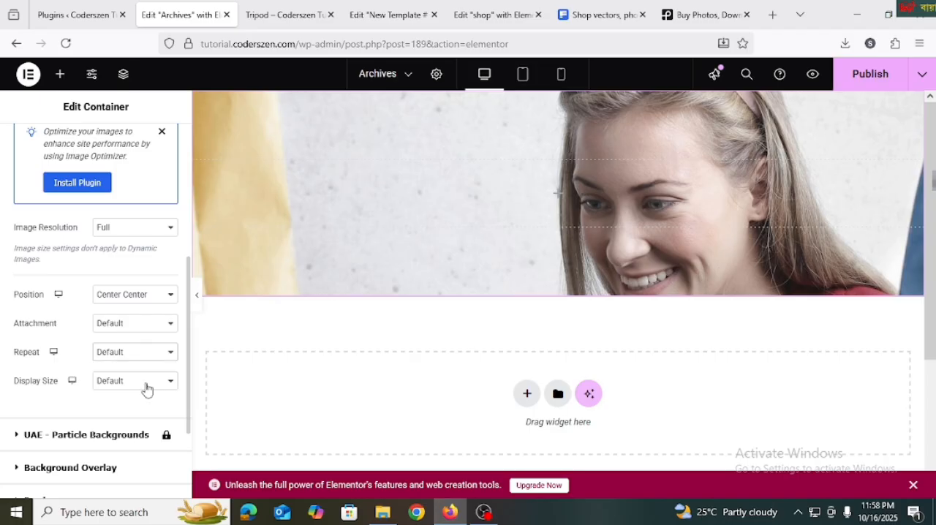
{"action": "left_click", "coordinate": [144, 387]}
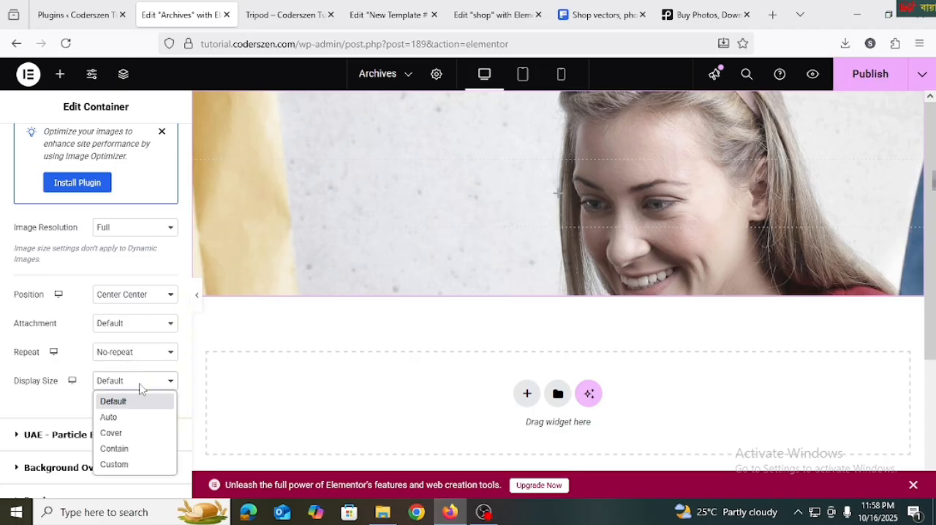
{"action": "left_click", "coordinate": [140, 430]}
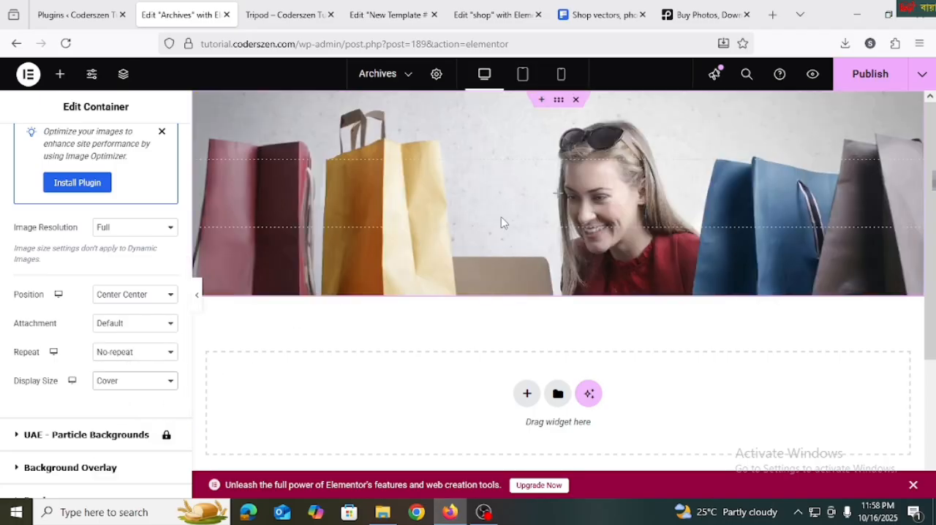
Find the ShopEngine Archive Title widget by searching "archive" and place it in the banner container
{"action": "scroll", "coordinate": [84, 146], "scroll_direction": "up", "scroll_amount": 5}
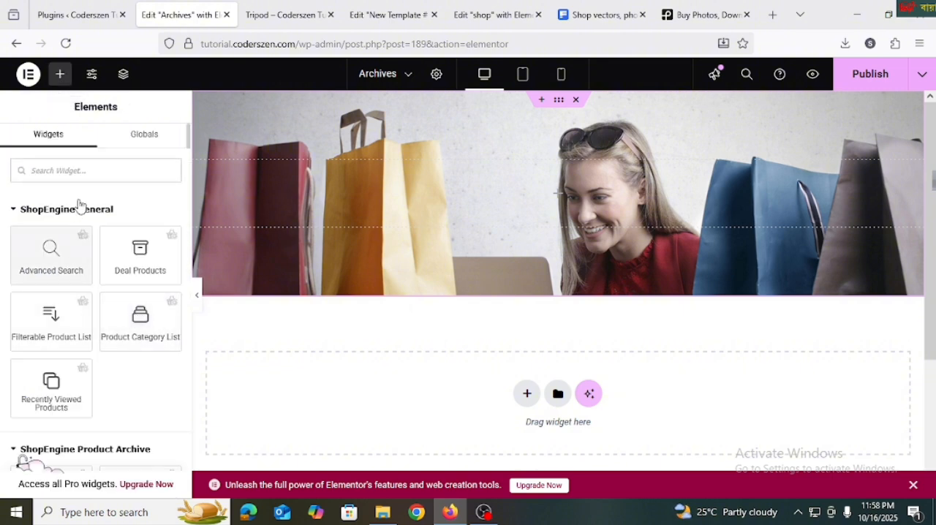
{"action": "type", "text": "t"}
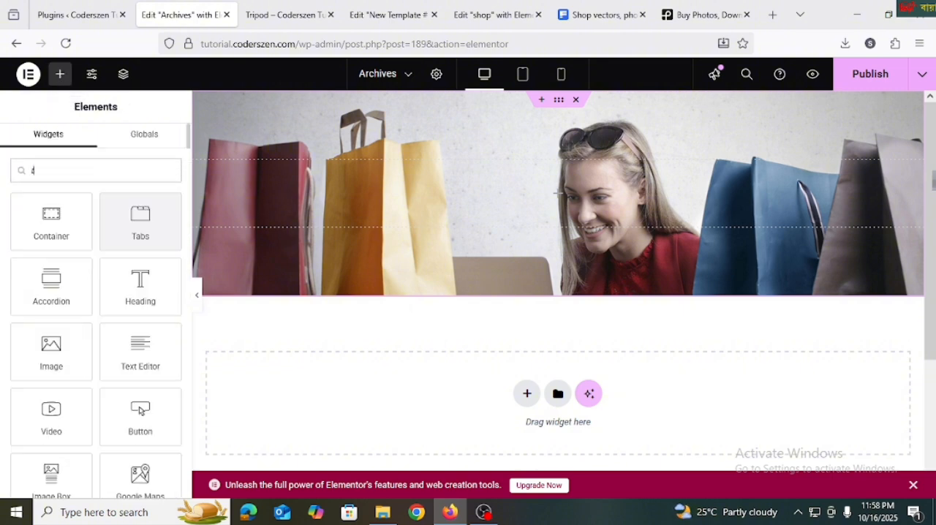
{"action": "type", "text": "itle"}
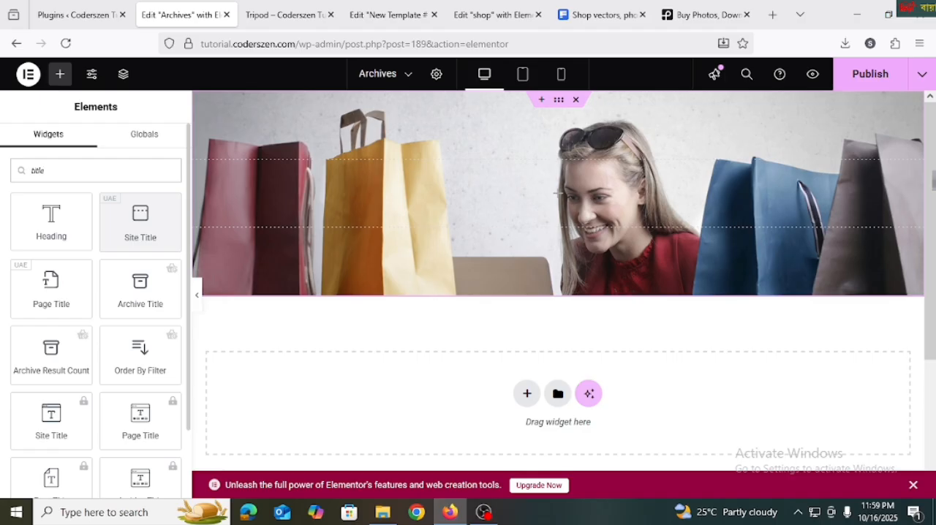
{"action": "scroll", "coordinate": [107, 278], "scroll_direction": "down", "scroll_amount": 2}
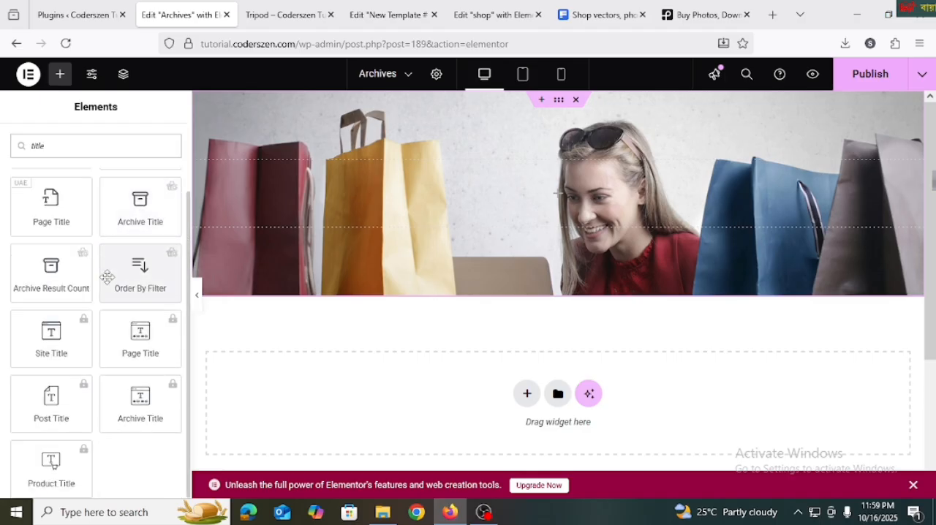
{"action": "scroll", "coordinate": [106, 278], "scroll_direction": "up", "scroll_amount": 2}
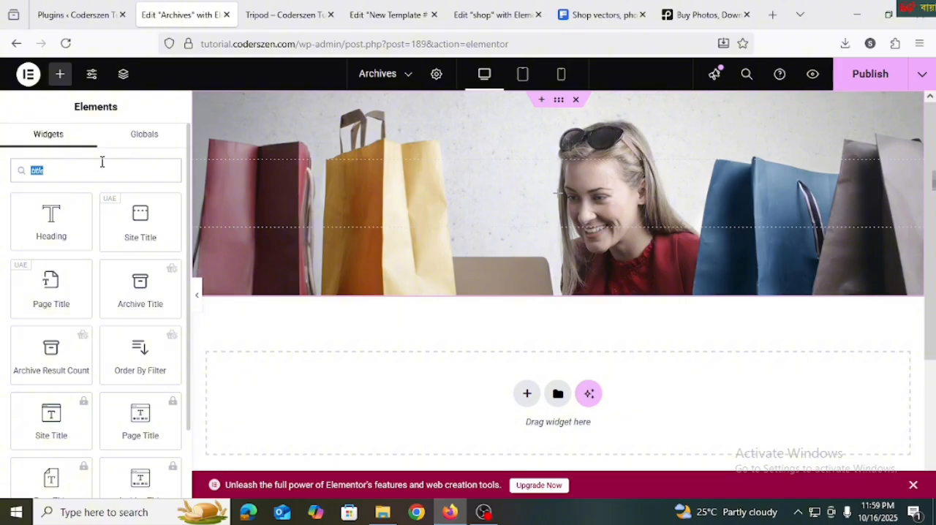
{"action": "type", "text": "archive"}
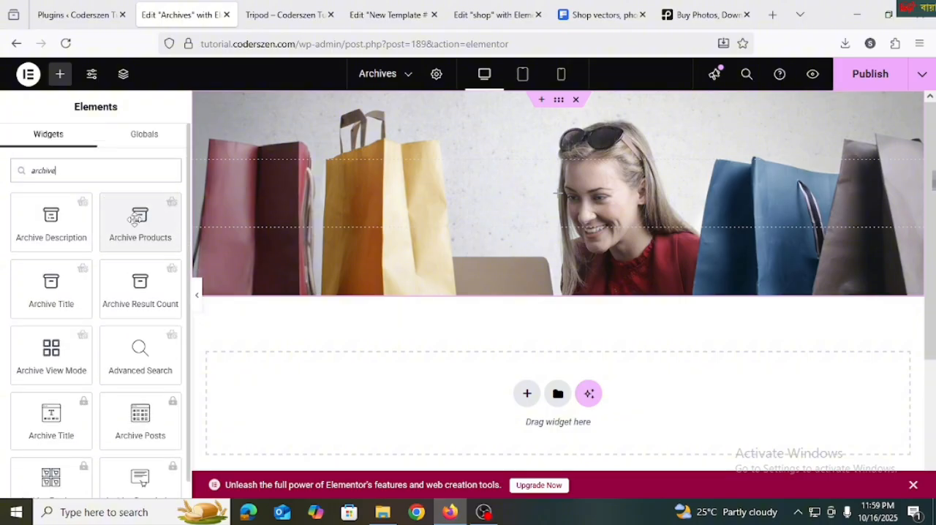
{"action": "left_click_drag", "start_coordinate": [77, 288], "coordinate": [580, 215]}
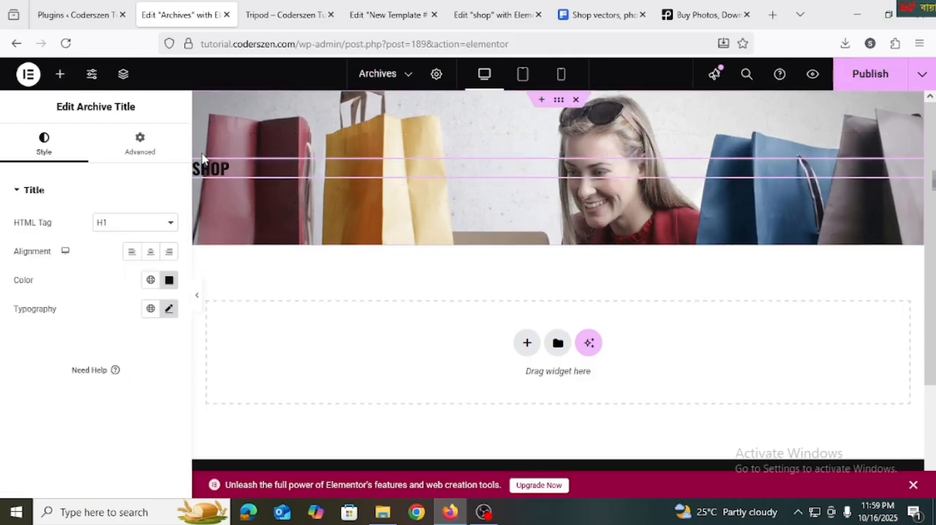
Center the archive title and set its color to #F07F13, copied from the ColorZilla color picker
{"action": "left_click", "coordinate": [151, 253]}
{"action": "left_click", "coordinate": [893, 45]}
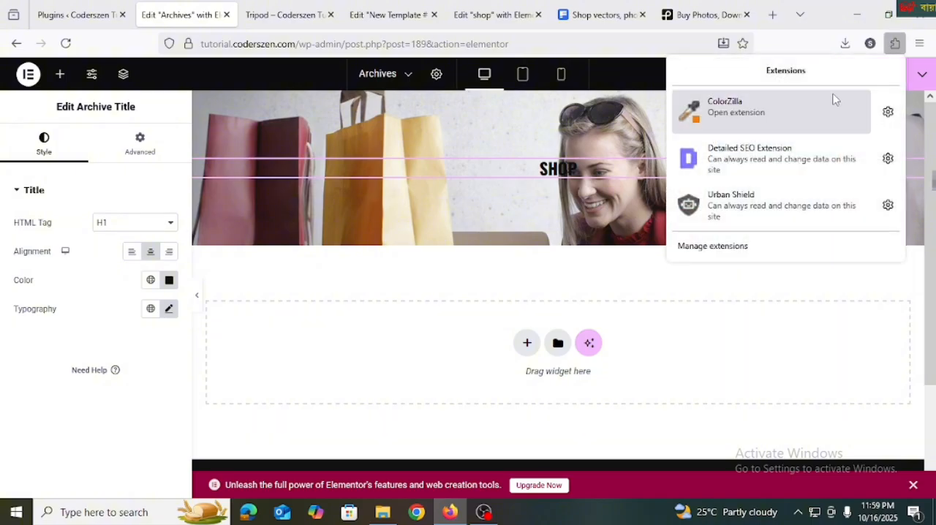
{"action": "left_click", "coordinate": [832, 95]}
{"action": "left_click", "coordinate": [834, 92]}
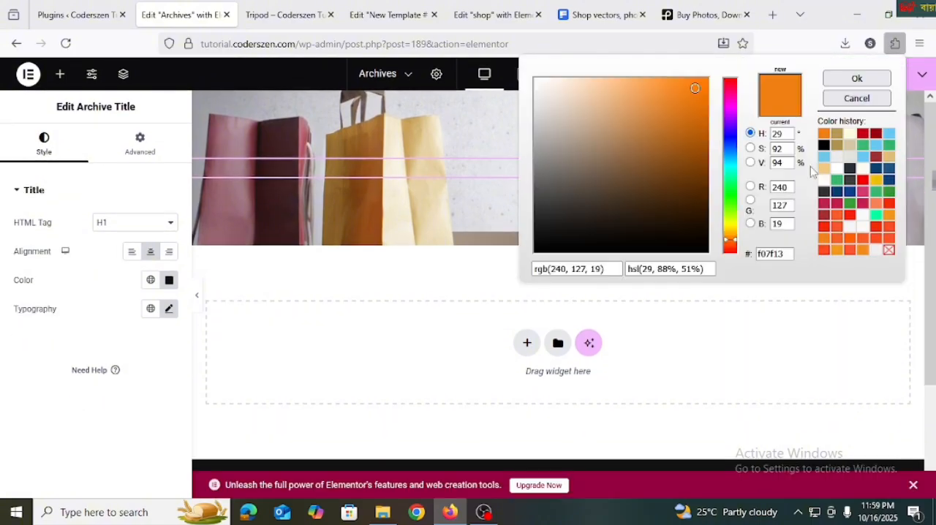
{"action": "double_click", "coordinate": [783, 254]}
{"action": "key", "text": "ctrl+c"}
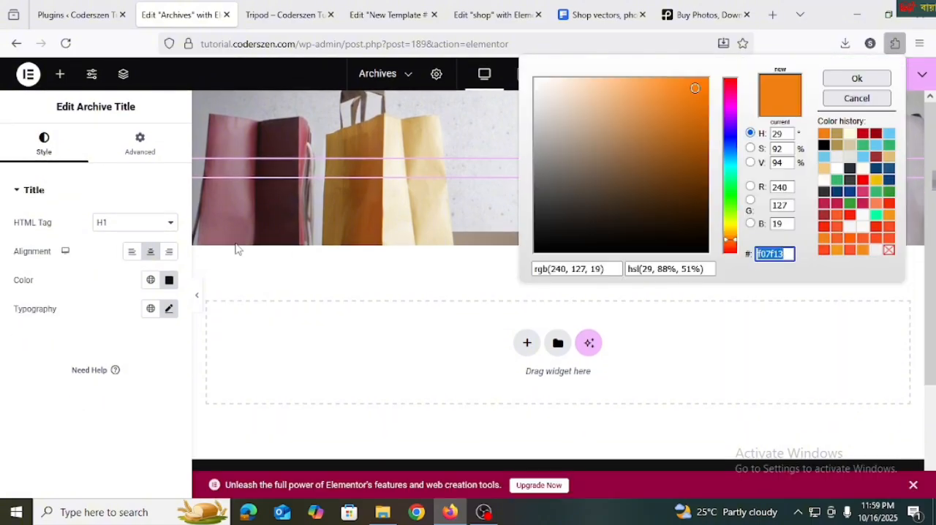
{"action": "left_click", "coordinate": [169, 280]}
{"action": "key", "text": "ctrl+v"}
{"action": "left_click", "coordinate": [105, 276]}
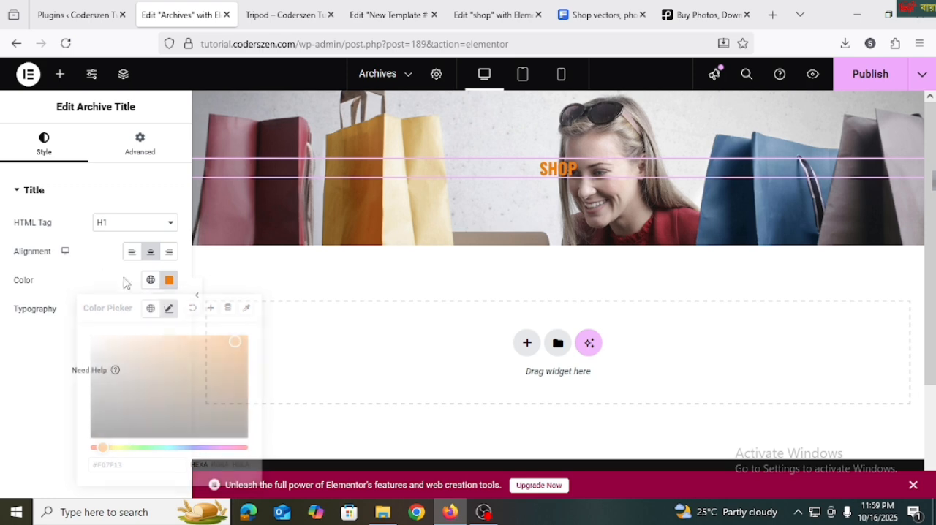
Set the archive title's font size to 50 px in its typography settings
{"action": "left_click", "coordinate": [169, 309]}
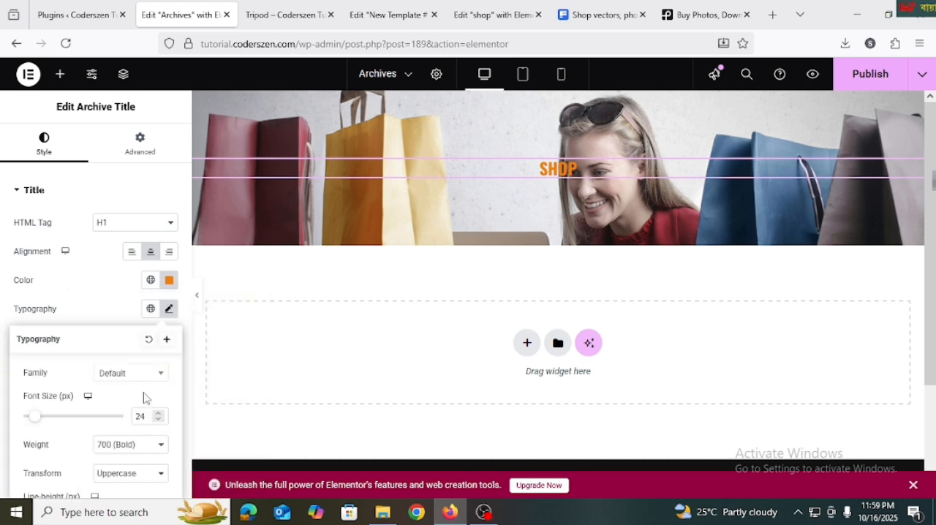
{"action": "type", "text": "50"}
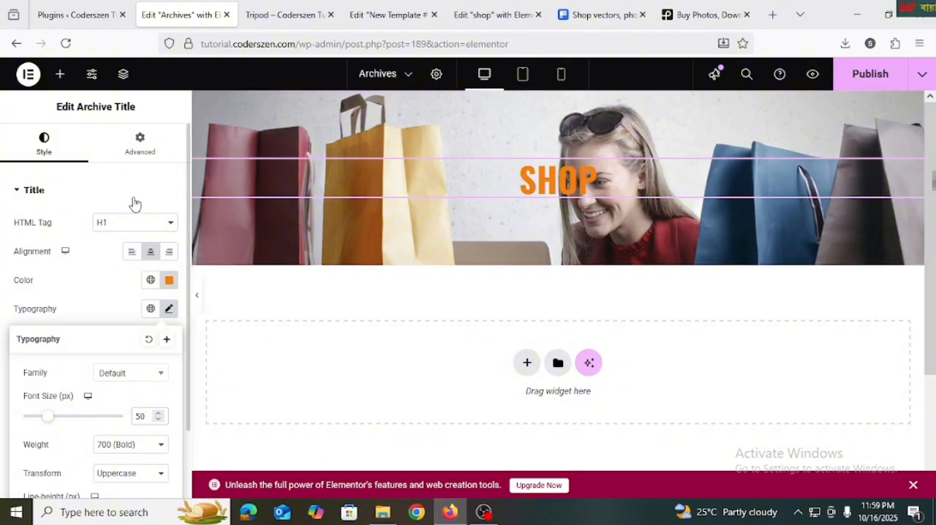
{"action": "left_click", "coordinate": [117, 184]}
Place the ShopEngine Archive Description widget below the archive title in the banner and center its text
{"action": "left_click", "coordinate": [61, 75]}
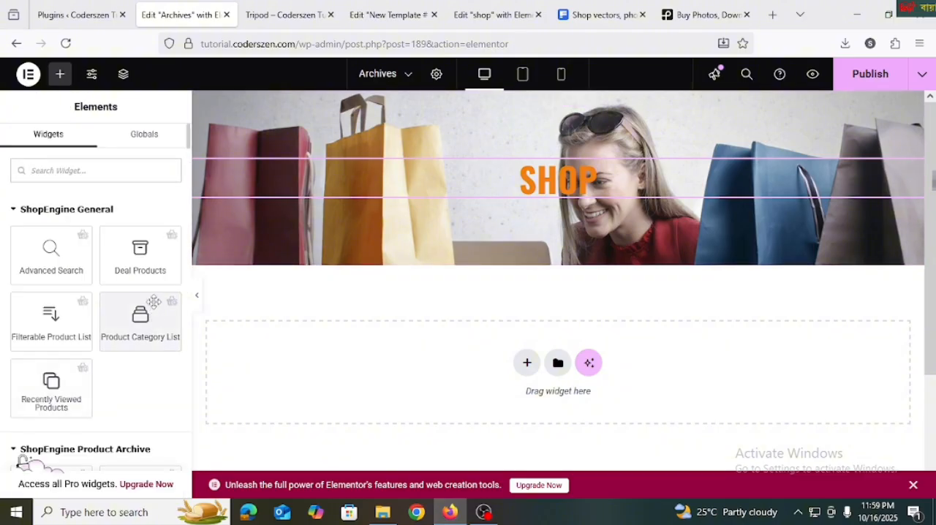
{"action": "scroll", "coordinate": [70, 275], "scroll_direction": "down", "scroll_amount": 2}
{"action": "scroll", "coordinate": [71, 275], "scroll_direction": "up", "scroll_amount": 2}
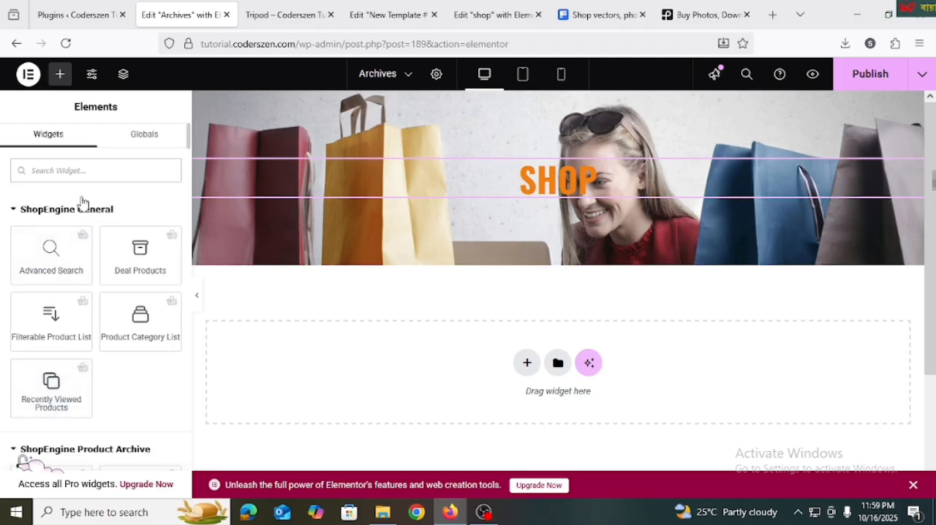
{"action": "type", "text": "arc"}
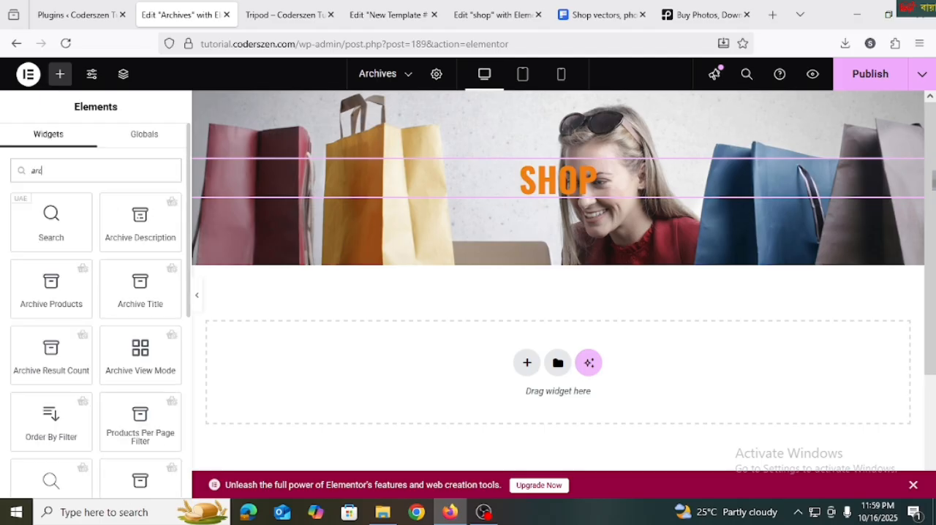
{"action": "type", "text": "hive"}
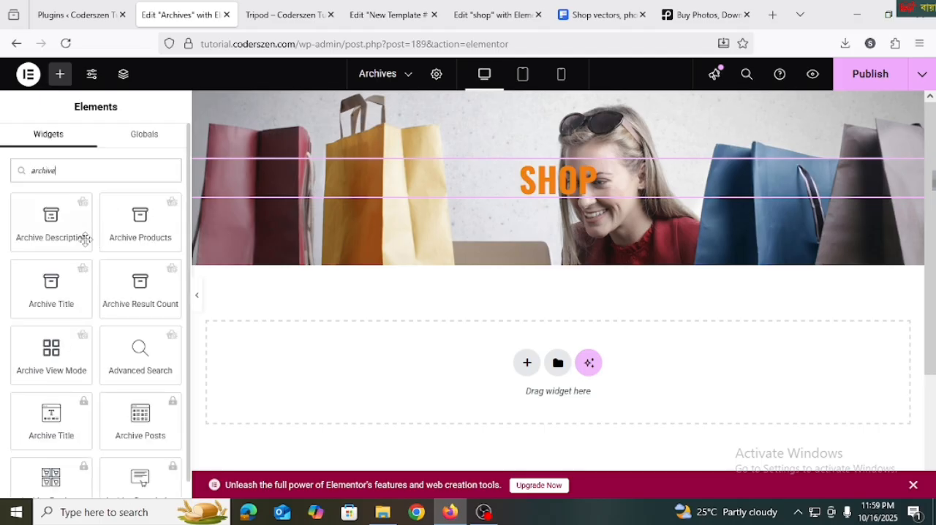
{"action": "left_click_drag", "start_coordinate": [86, 238], "coordinate": [654, 200]}
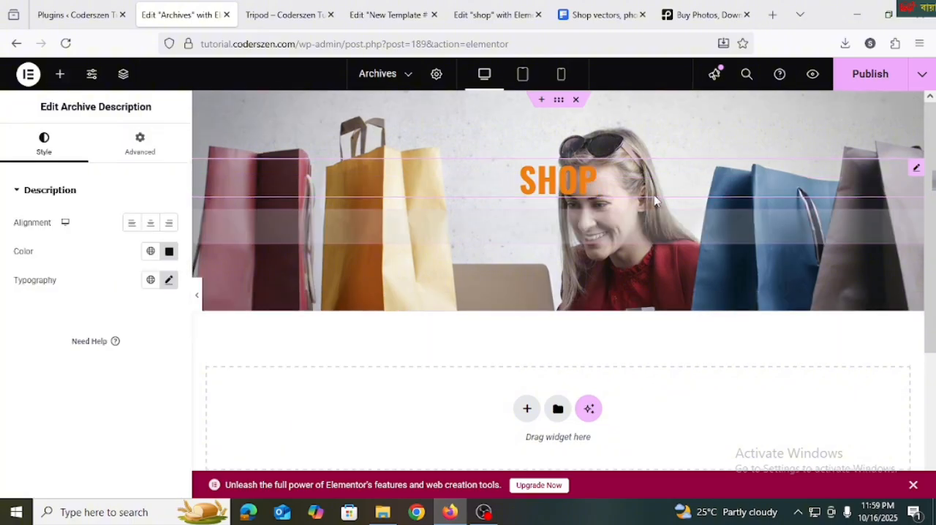
{"action": "left_click", "coordinate": [150, 222]}
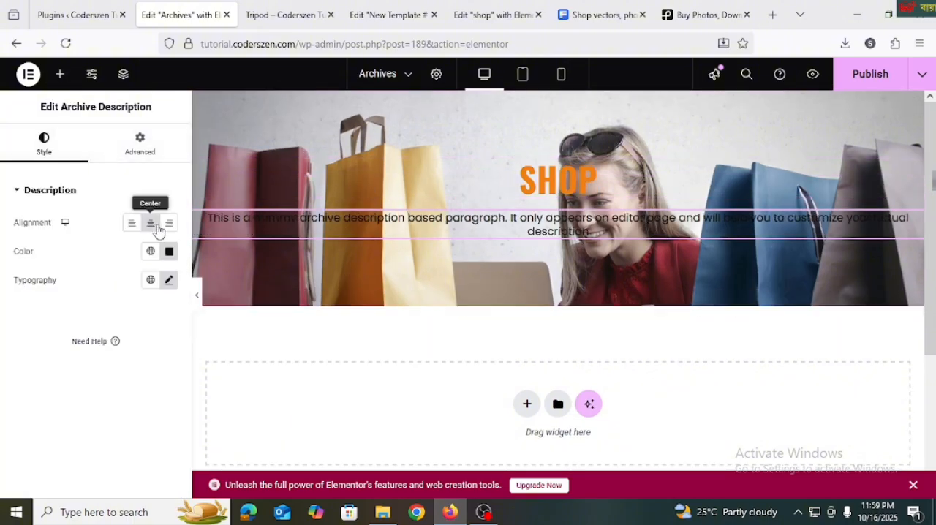
Delete the Archive Description widget from the banner container
{"action": "right_click", "coordinate": [498, 218]}
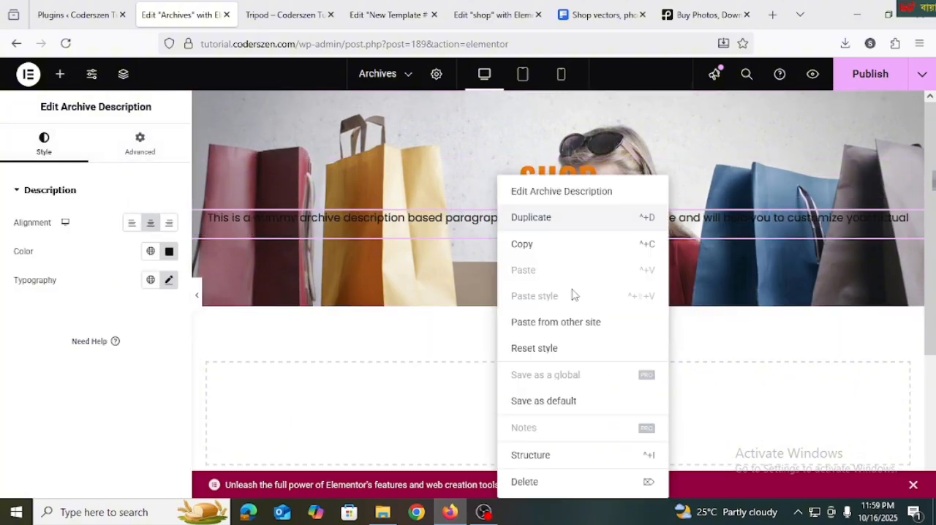
{"action": "left_click", "coordinate": [525, 482]}
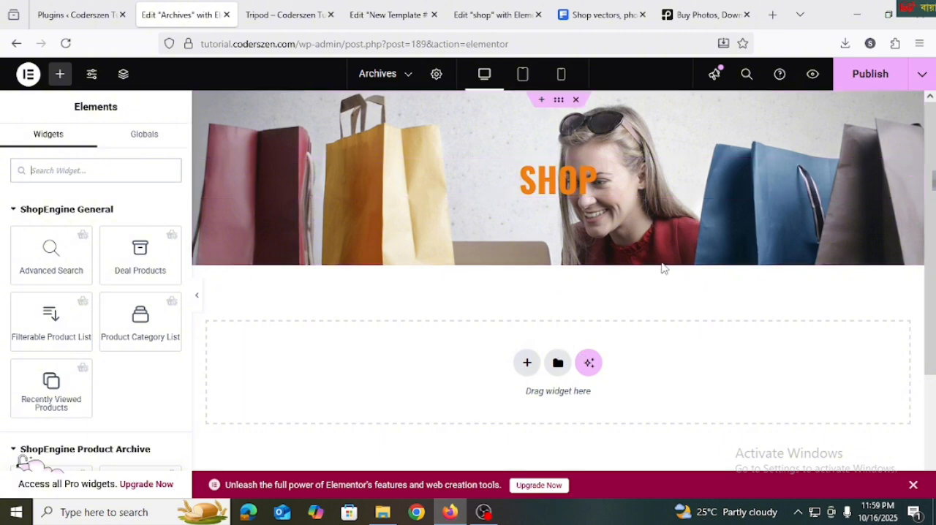
Add a second Flexbox container with the single-column, downward structure below the banner
{"action": "scroll", "coordinate": [548, 344], "scroll_direction": "down", "scroll_amount": 2}
{"action": "left_click", "coordinate": [527, 296]}
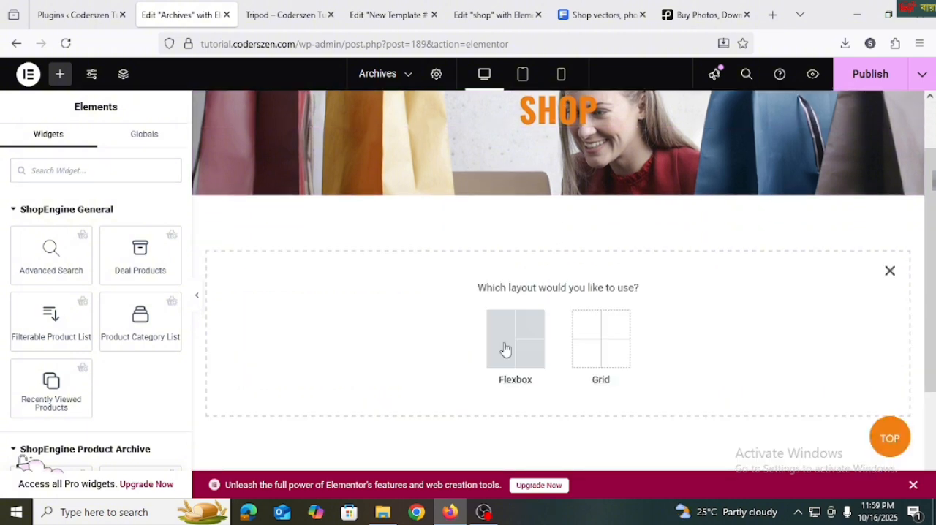
{"action": "left_click", "coordinate": [506, 348]}
{"action": "left_click", "coordinate": [371, 322]}
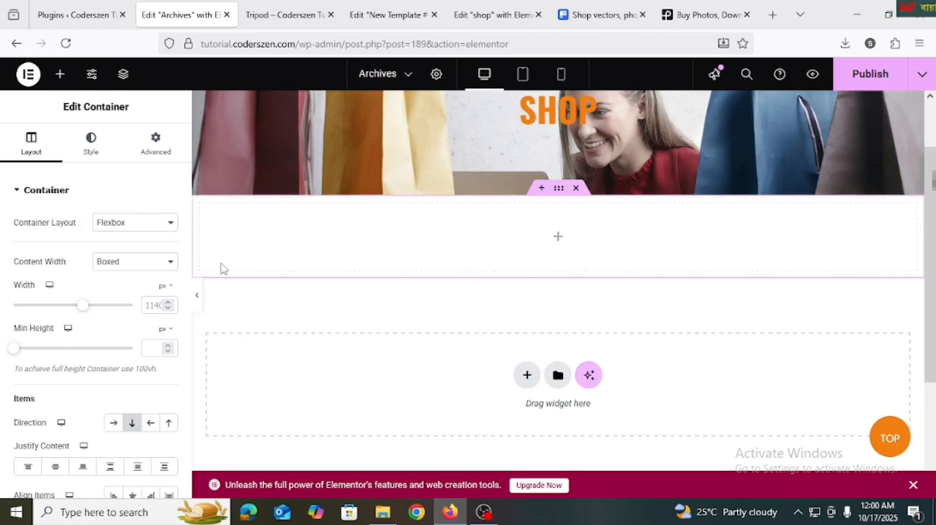
Find the ShopEngine Archive Products widget and place it in the empty container below the banner
{"action": "left_click", "coordinate": [60, 74]}
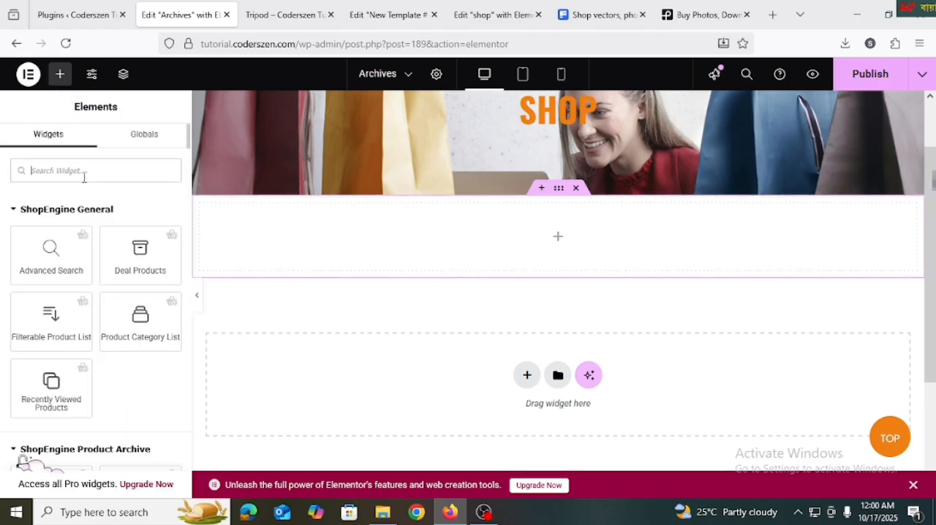
{"action": "type", "text": "arch"}
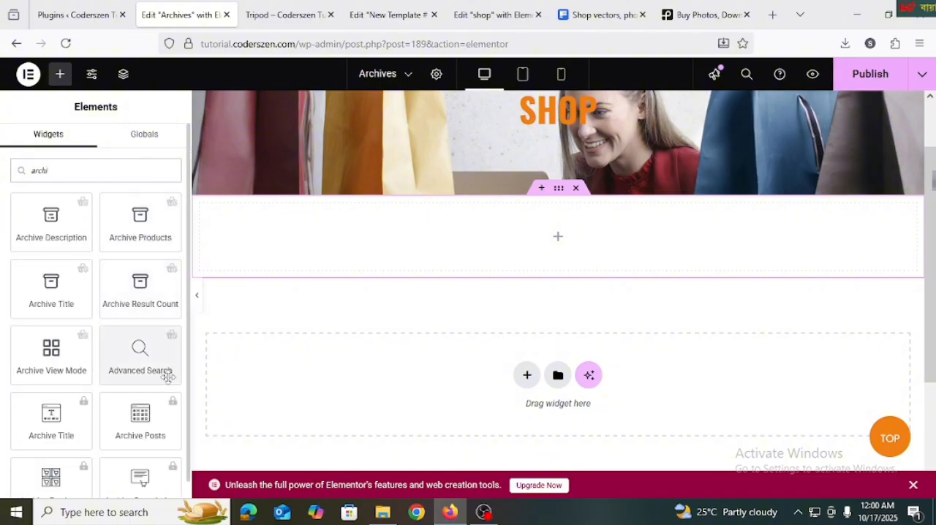
{"action": "type", "text": "i"}
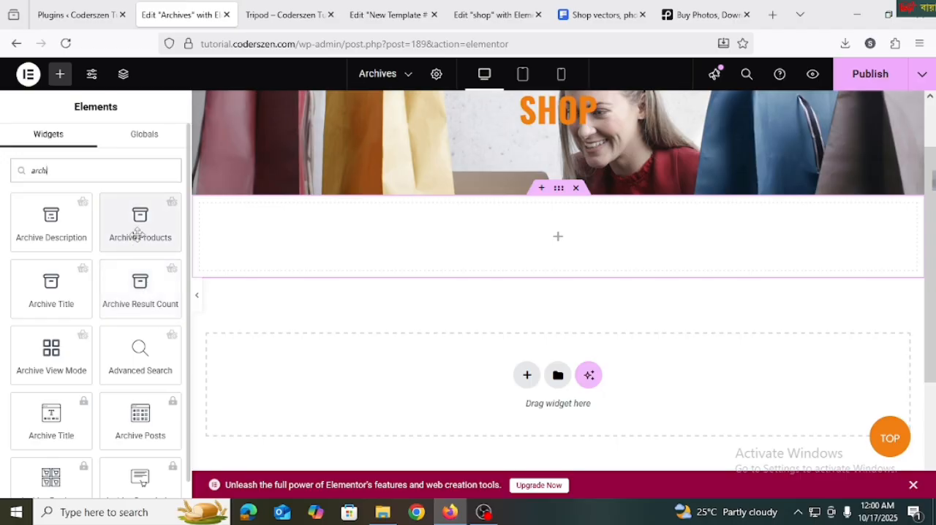
{"action": "left_click_drag", "start_coordinate": [138, 232], "coordinate": [378, 258]}
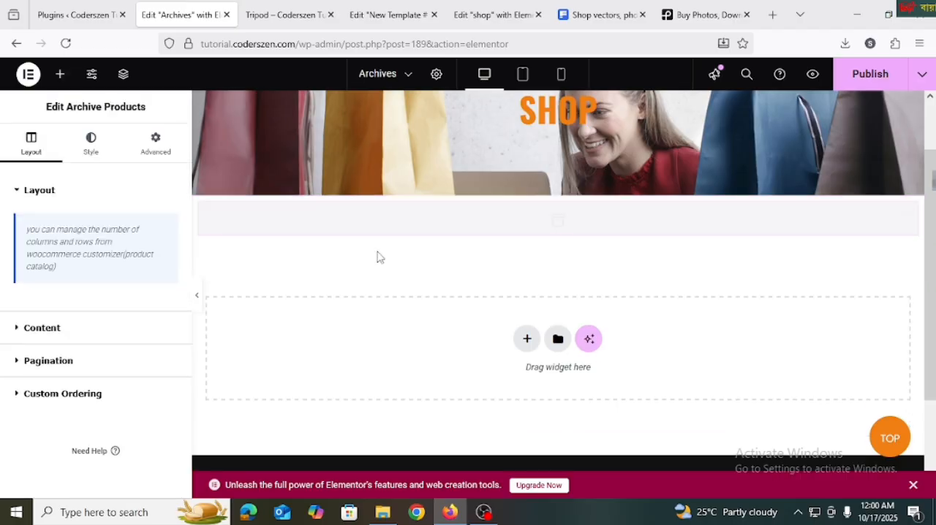
{"action": "scroll", "coordinate": [470, 267], "scroll_direction": "down", "scroll_amount": 4}
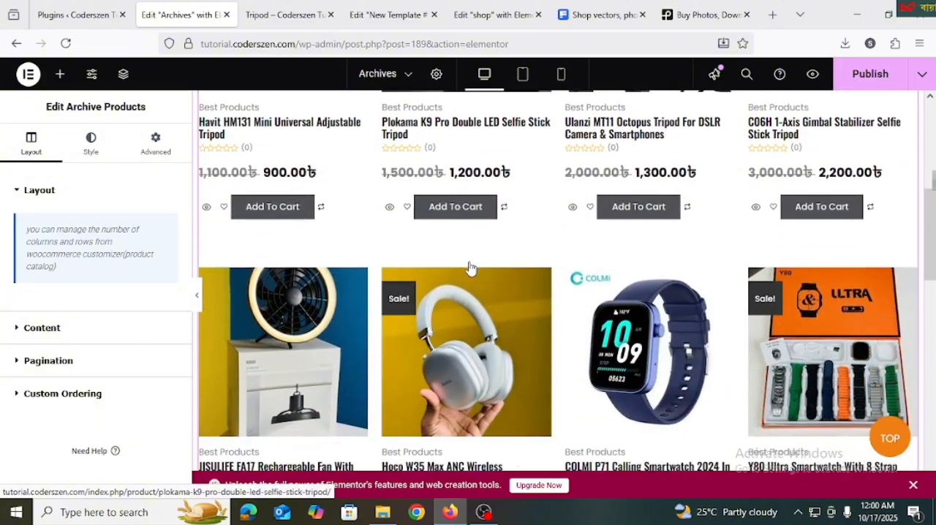
{"action": "scroll", "coordinate": [470, 267], "scroll_direction": "down", "scroll_amount": 3}
{"action": "scroll", "coordinate": [470, 268], "scroll_direction": "up", "scroll_amount": 8}
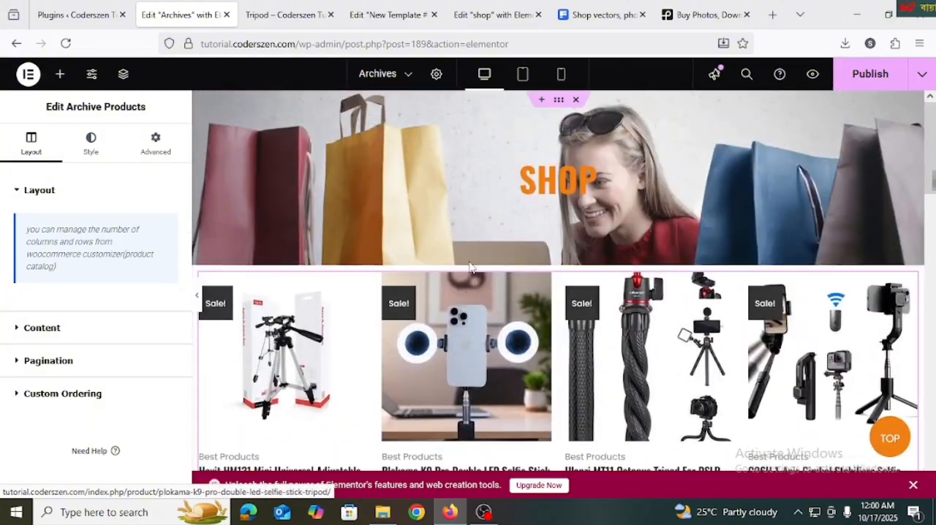
{"action": "scroll", "coordinate": [470, 267], "scroll_direction": "down", "scroll_amount": 5}
{"action": "scroll", "coordinate": [903, 224], "scroll_direction": "up", "scroll_amount": 4}
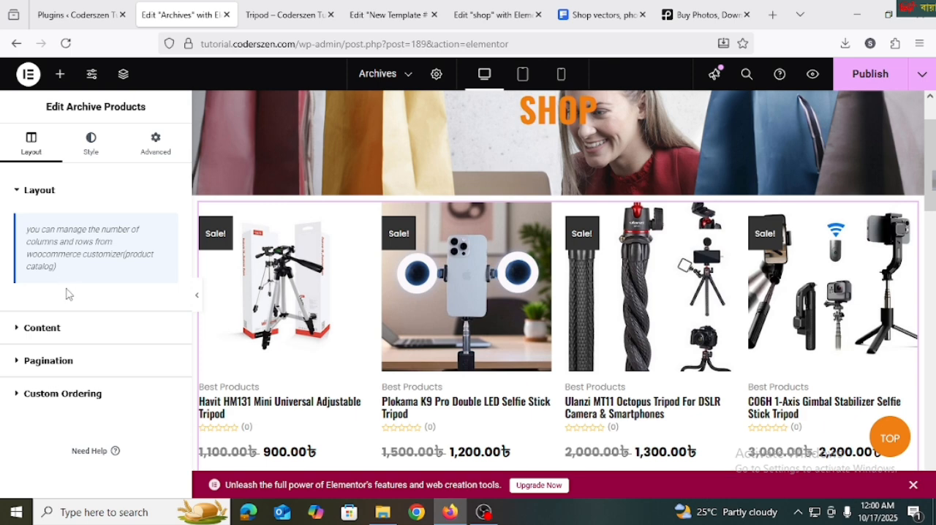
Hide the categories and rating and show the button group in the Archive Products content settings
{"action": "left_click", "coordinate": [68, 333]}
{"action": "scroll", "coordinate": [61, 303], "scroll_direction": "down", "scroll_amount": 2}
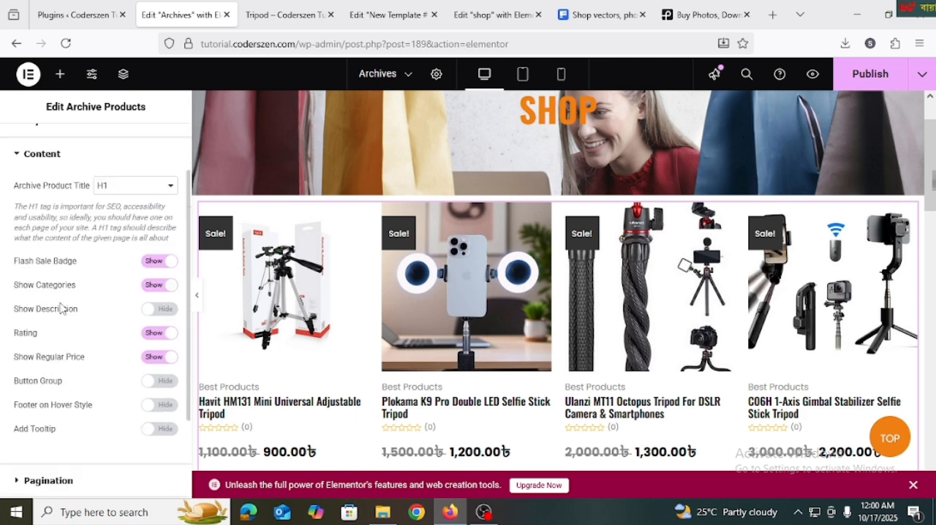
{"action": "left_click", "coordinate": [154, 285]}
{"action": "scroll", "coordinate": [117, 322], "scroll_direction": "down", "scroll_amount": 2}
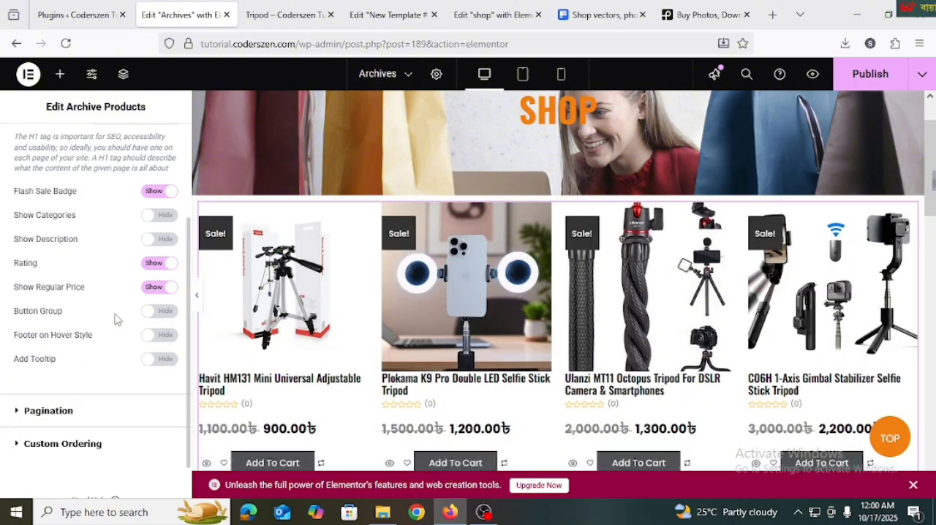
{"action": "left_click", "coordinate": [156, 263]}
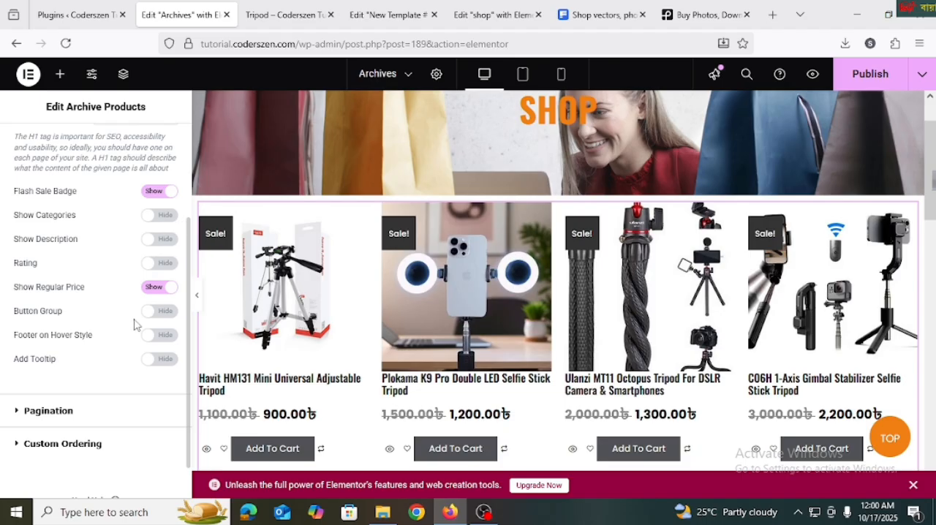
{"action": "left_click", "coordinate": [160, 312]}
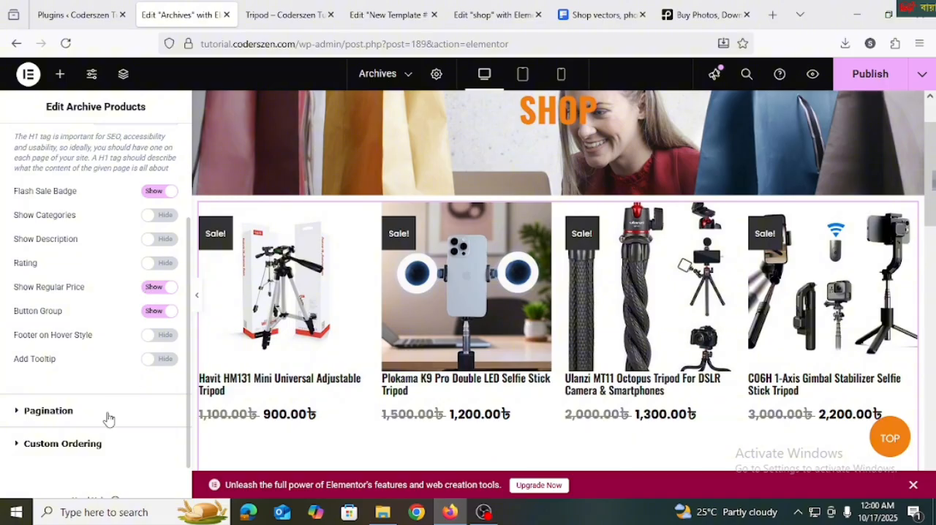
Set the product container's alignment to center in the Archive Products style settings
{"action": "scroll", "coordinate": [285, 300], "scroll_direction": "up", "scroll_amount": 1}
{"action": "scroll", "coordinate": [161, 232], "scroll_direction": "up", "scroll_amount": 2}
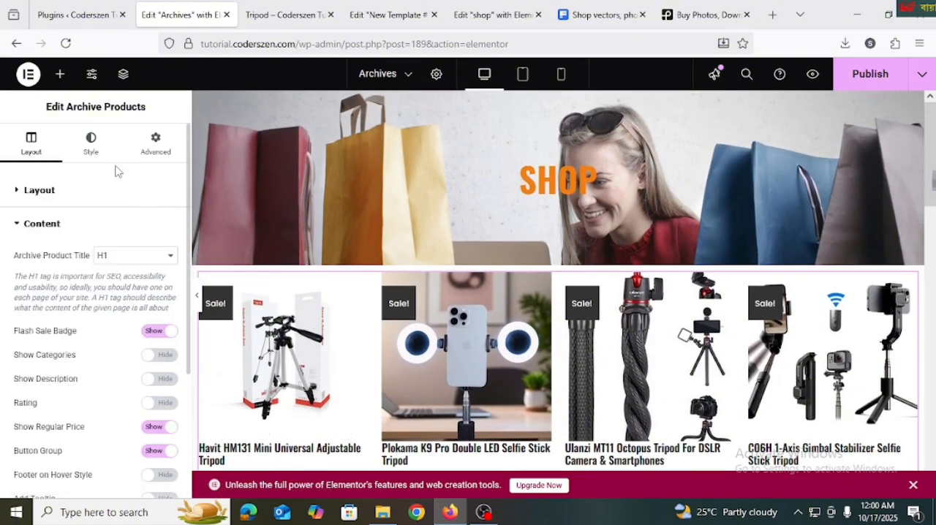
{"action": "left_click", "coordinate": [91, 147]}
{"action": "left_click", "coordinate": [151, 224]}
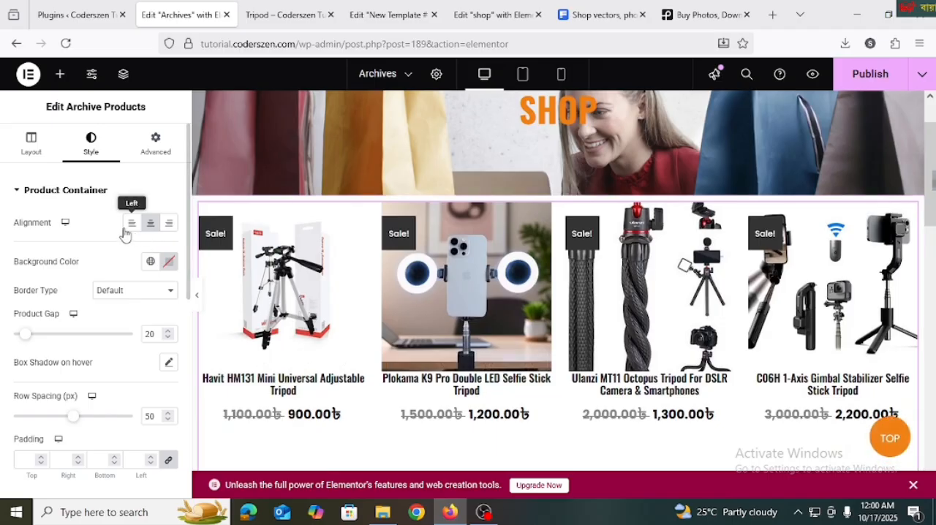
Set the product title color to the same orange as the banner title
{"action": "scroll", "coordinate": [102, 277], "scroll_direction": "down", "scroll_amount": 4}
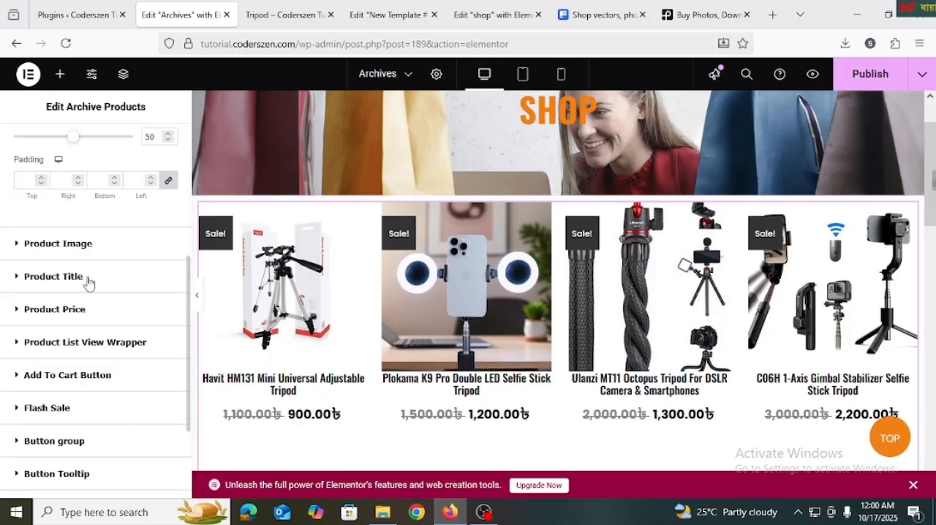
{"action": "left_click", "coordinate": [54, 276]}
{"action": "left_click", "coordinate": [168, 341]}
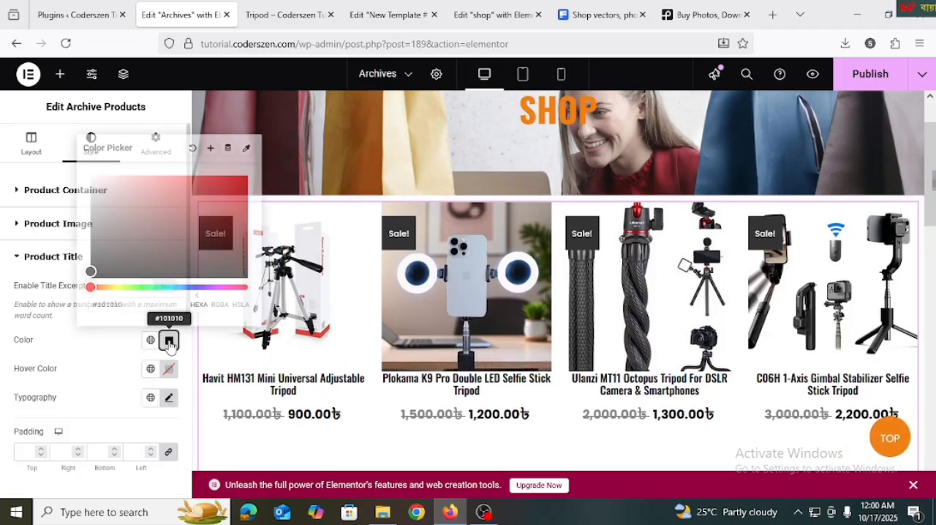
{"action": "left_click", "coordinate": [83, 360]}
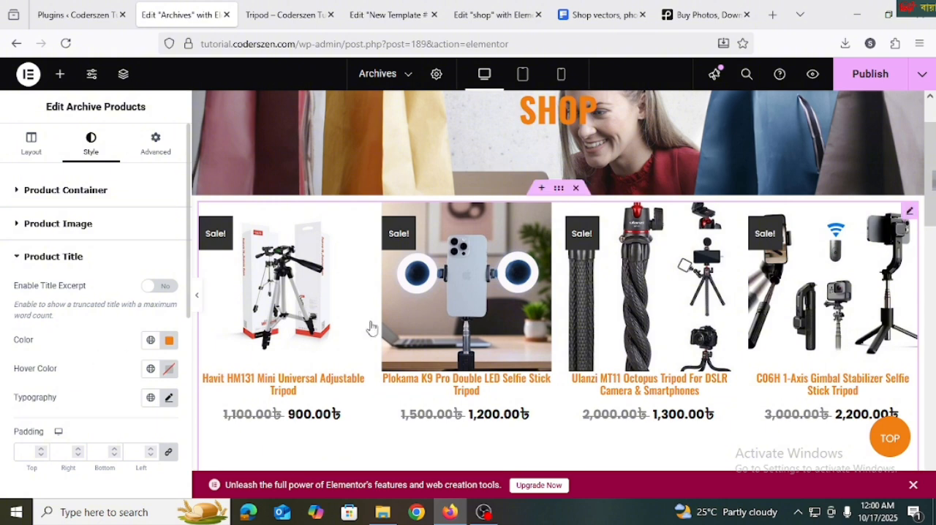
Give the product container a solid border with a linked width of 1 px on all sides
{"action": "scroll", "coordinate": [359, 340], "scroll_direction": "down", "scroll_amount": 1}
{"action": "scroll", "coordinate": [92, 360], "scroll_direction": "down", "scroll_amount": 3}
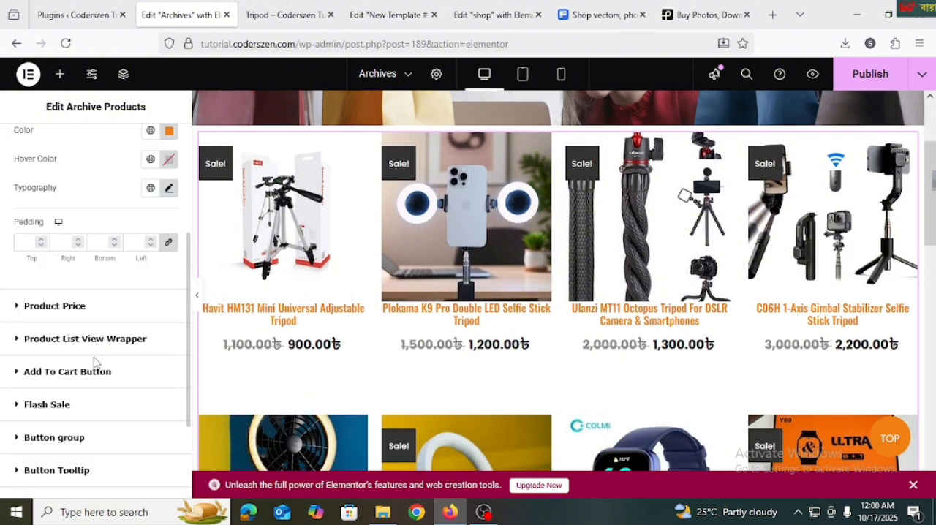
{"action": "scroll", "coordinate": [95, 362], "scroll_direction": "up", "scroll_amount": 3}
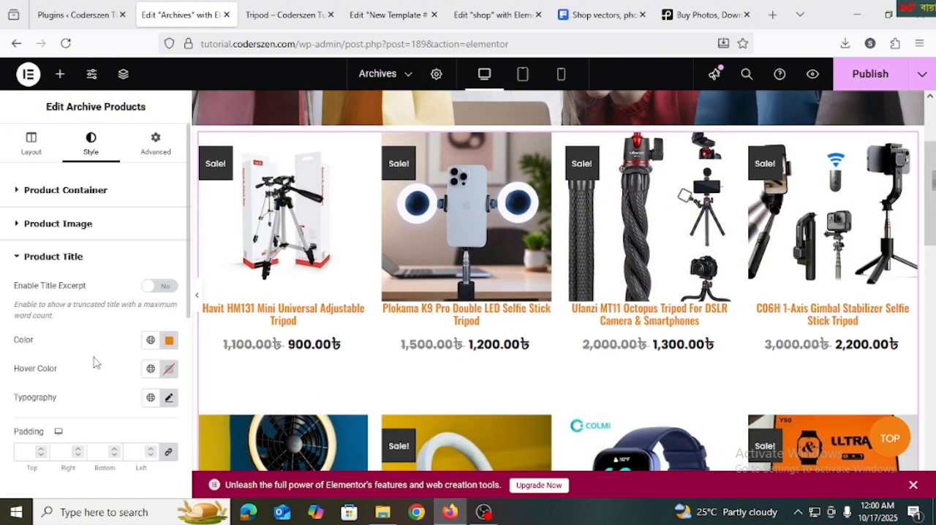
{"action": "left_click", "coordinate": [72, 193]}
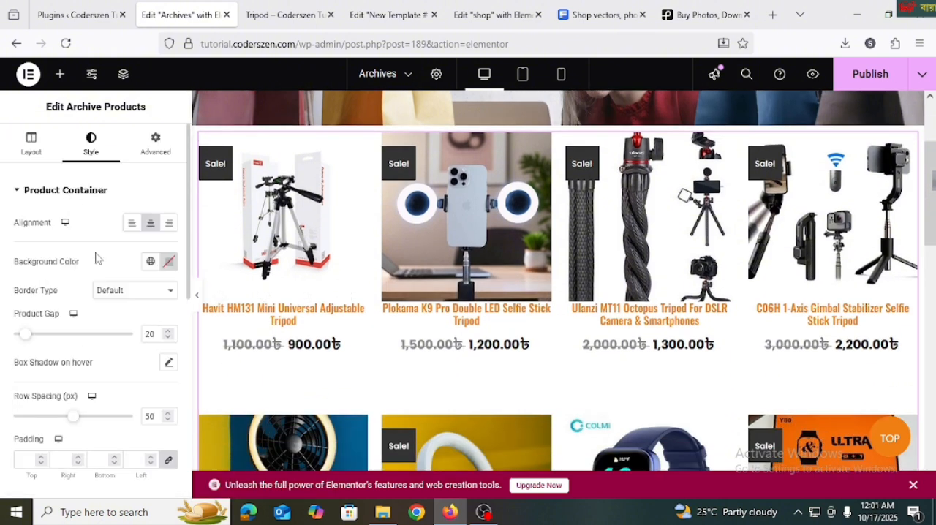
{"action": "left_click", "coordinate": [139, 295]}
{"action": "left_click", "coordinate": [128, 343]}
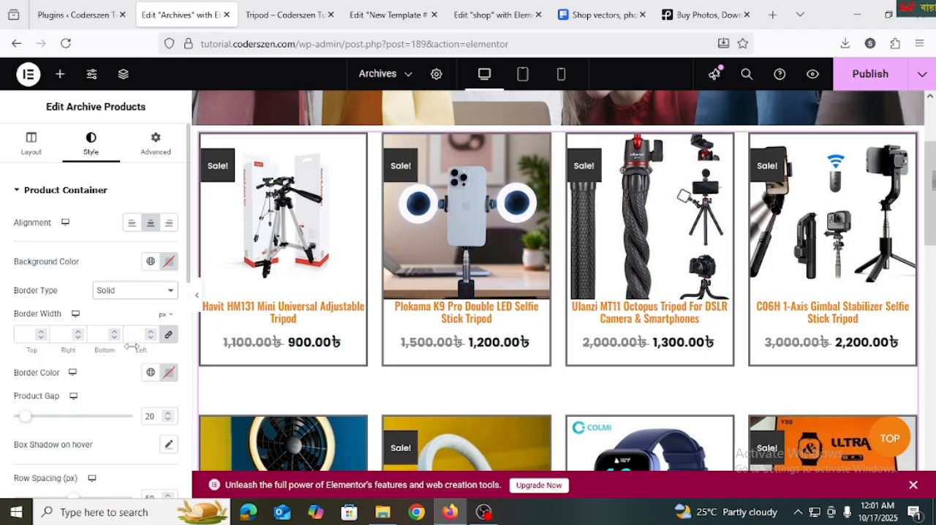
{"action": "left_click", "coordinate": [41, 332]}
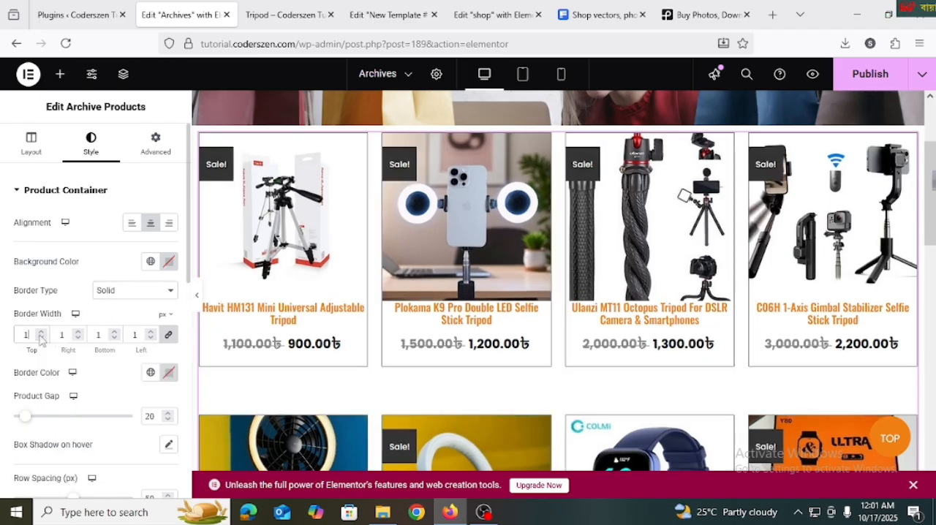
Set the product container's border color to orange #F07F13FA
{"action": "left_click", "coordinate": [169, 373]}
{"action": "type", "text": "f07f13"}
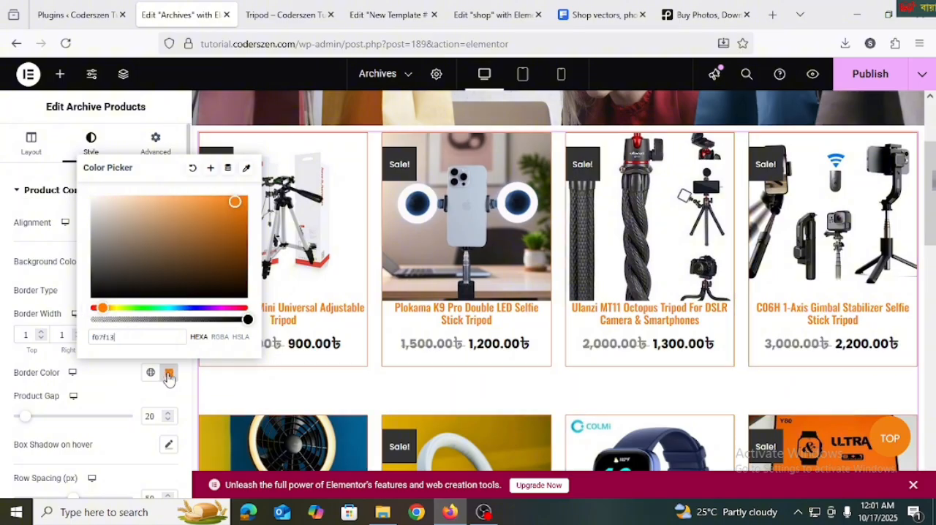
{"action": "left_click", "coordinate": [139, 320]}
{"action": "left_click_drag", "start_coordinate": [139, 319], "coordinate": [247, 319]}
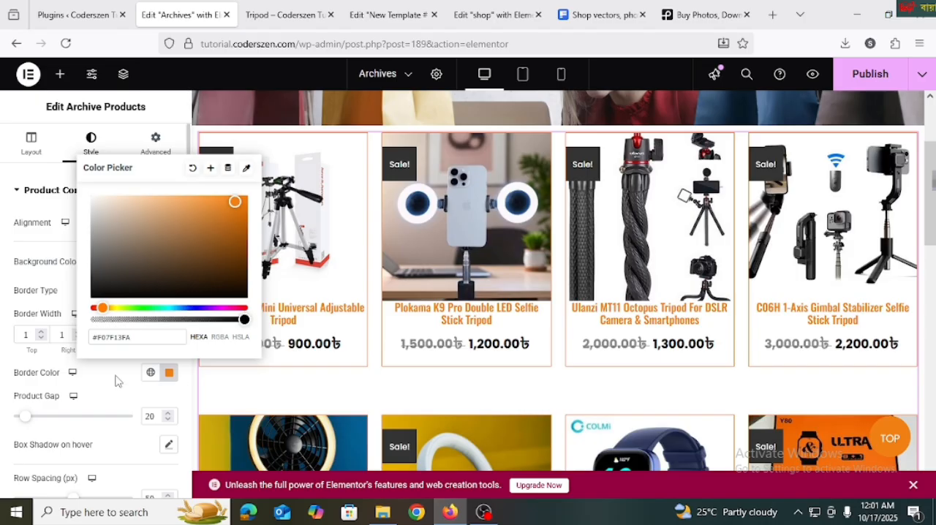
Review the product container's hover box shadow, row spacing and padding settings
{"action": "scroll", "coordinate": [119, 380], "scroll_direction": "down", "scroll_amount": 2}
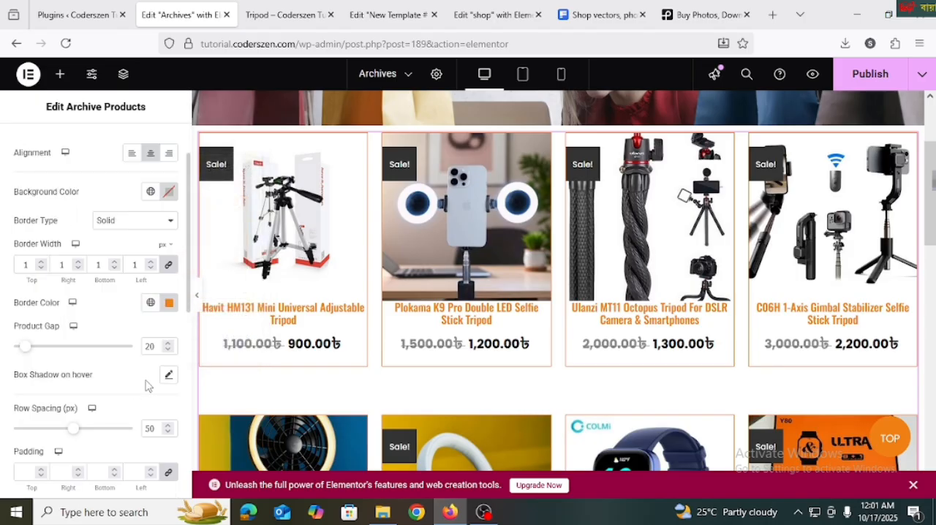
{"action": "left_click", "coordinate": [168, 377]}
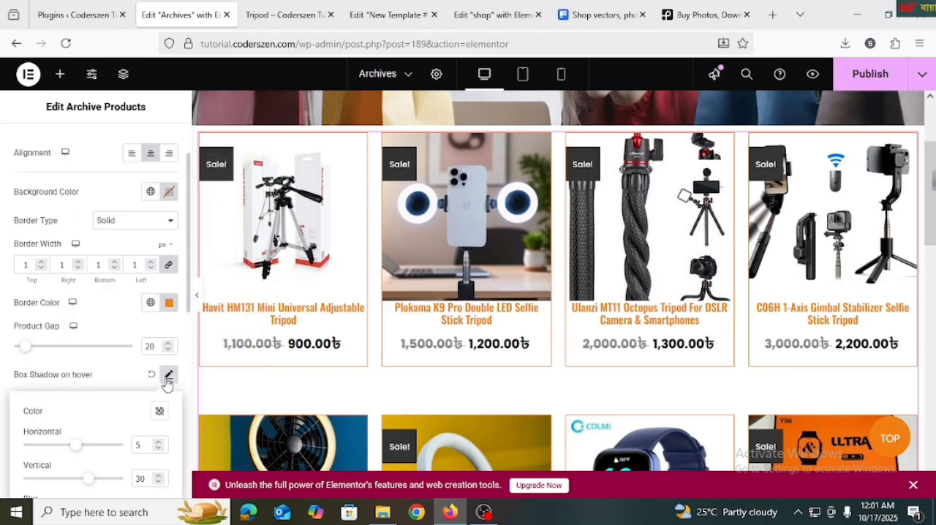
{"action": "left_click", "coordinate": [167, 376]}
{"action": "scroll", "coordinate": [124, 370], "scroll_direction": "down", "scroll_amount": 4}
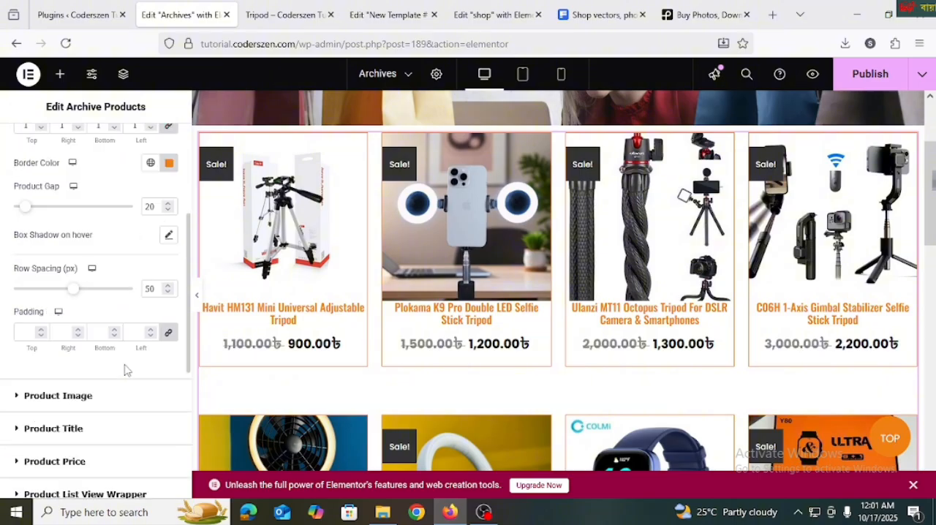
{"action": "scroll", "coordinate": [65, 371], "scroll_direction": "up", "scroll_amount": 6}
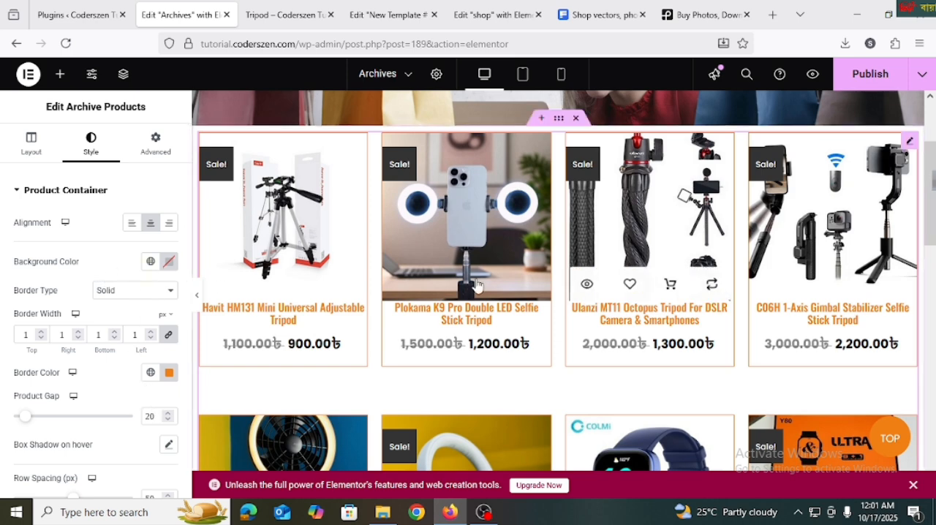
Publish the Archives template and check the banner and product grid on the live Tripod category page
{"action": "left_click", "coordinate": [863, 79]}
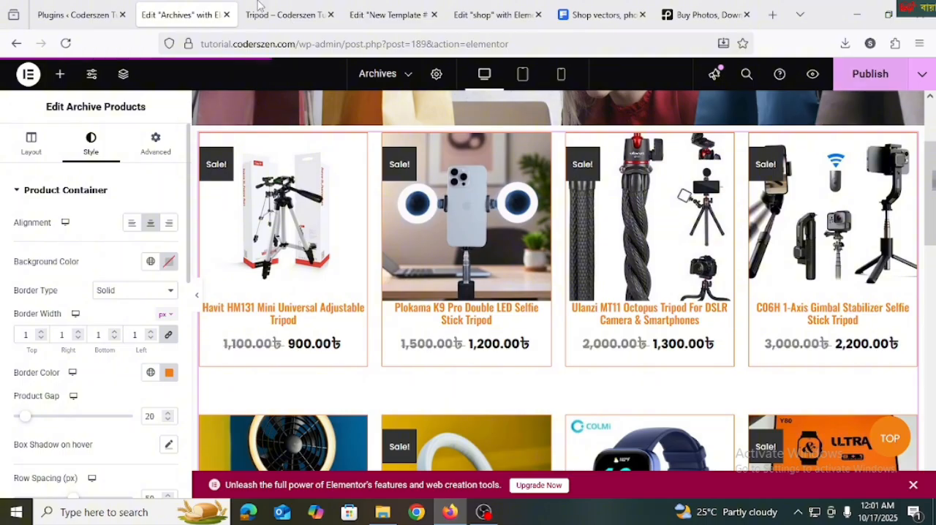
{"action": "left_click", "coordinate": [287, 16]}
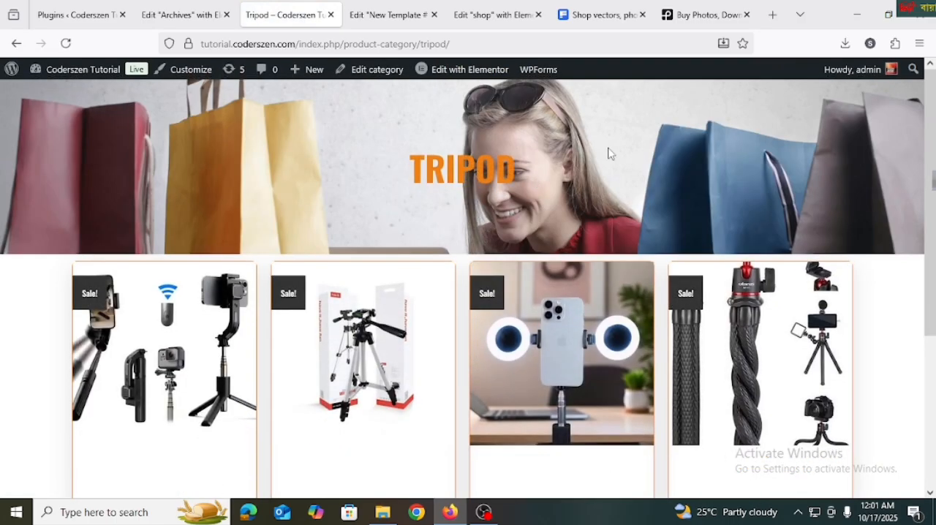
{"action": "scroll", "coordinate": [627, 226], "scroll_direction": "down", "scroll_amount": 1}
{"action": "scroll", "coordinate": [626, 241], "scroll_direction": "down", "scroll_amount": 3}
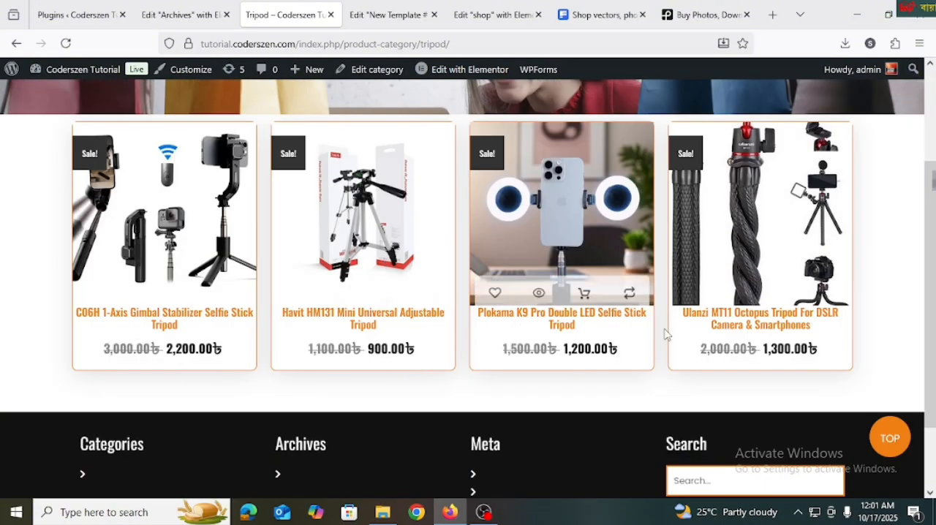
{"action": "scroll", "coordinate": [665, 330], "scroll_direction": "up", "scroll_amount": 3}
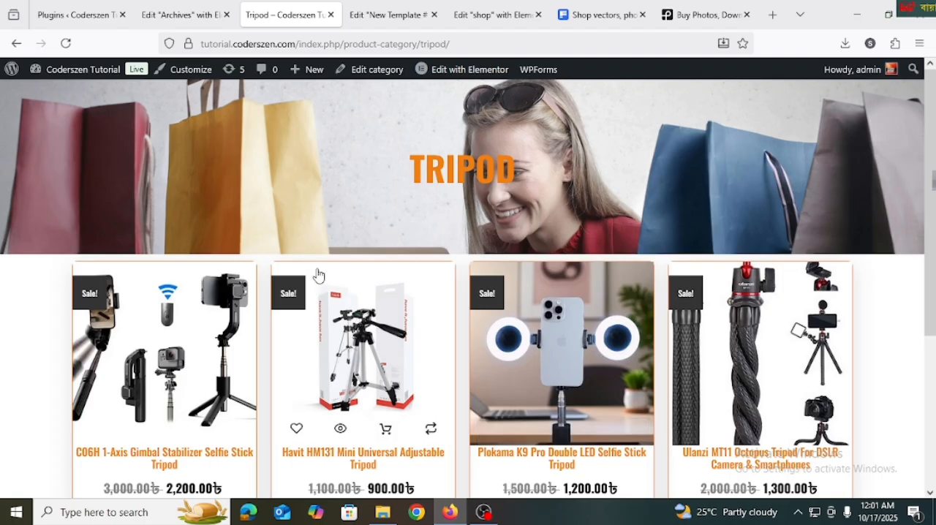
In the New Template editor, unlink the product grid container's padding and set it to 50 px top and bottom, 0 px on the sides
{"action": "left_click", "coordinate": [381, 16]}
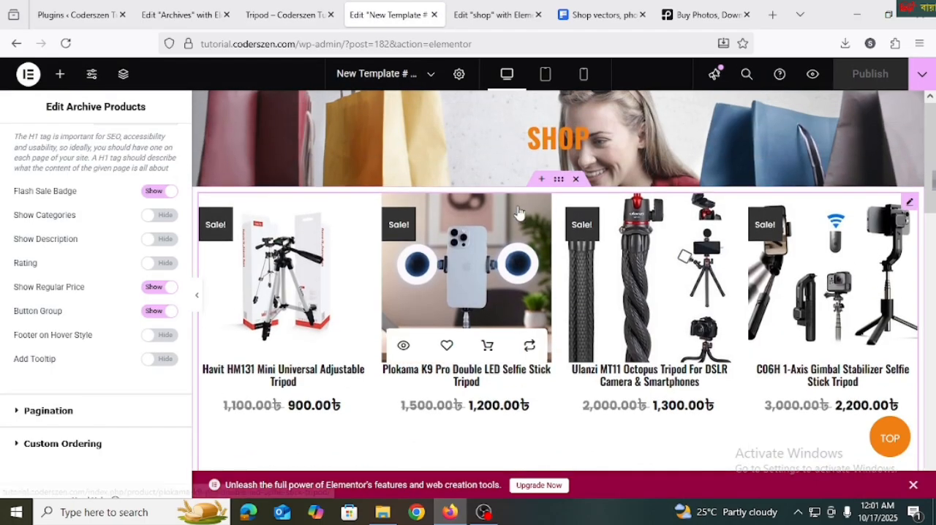
{"action": "left_click", "coordinate": [157, 146]}
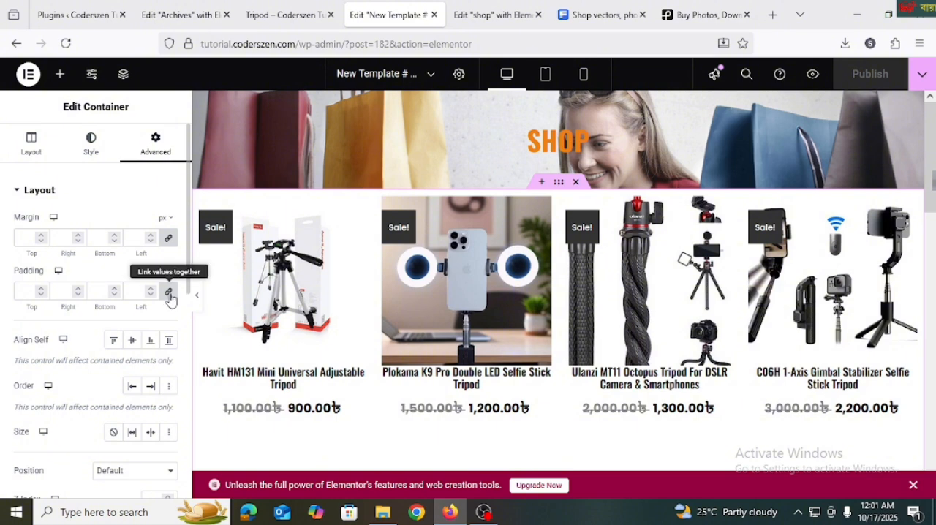
{"action": "left_click", "coordinate": [32, 290]}
{"action": "type", "text": "0"}
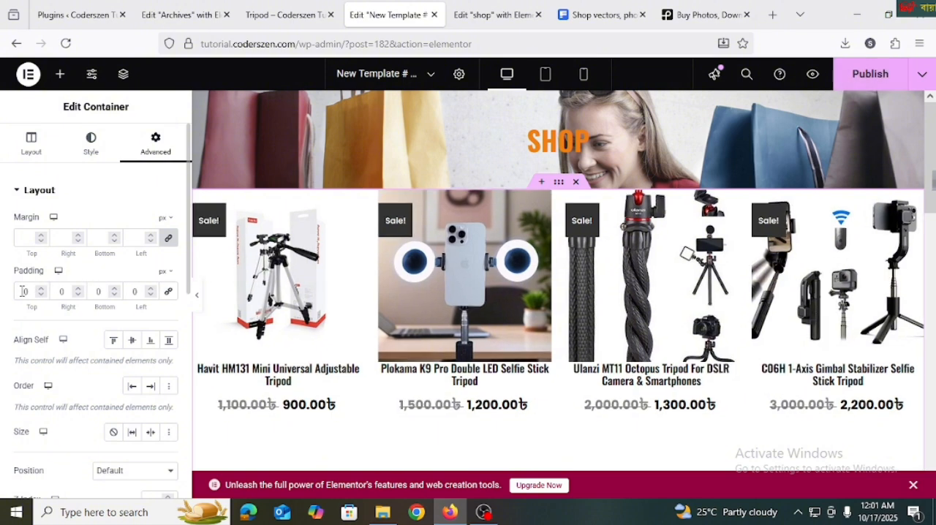
{"action": "type", "text": "5"}
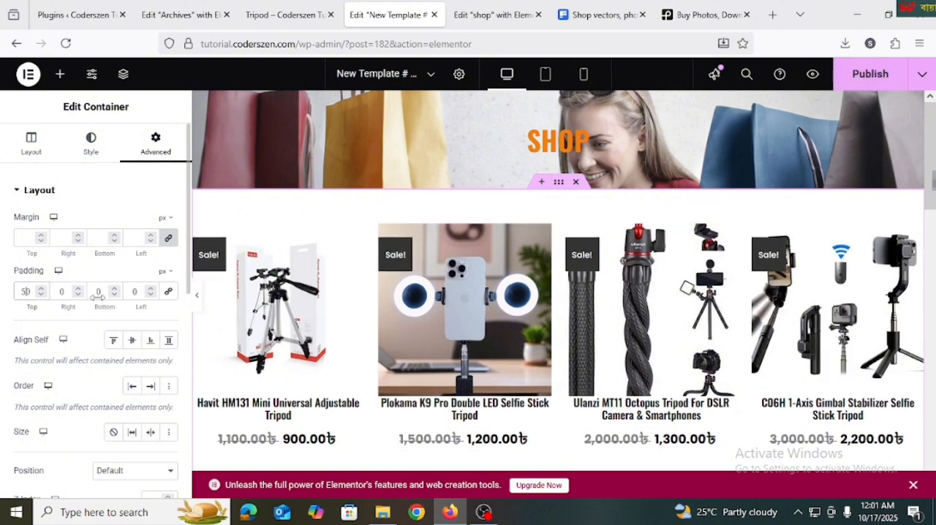
{"action": "left_click", "coordinate": [97, 292]}
{"action": "type", "text": "5"}
{"action": "scroll", "coordinate": [555, 288], "scroll_direction": "down", "scroll_amount": 4}
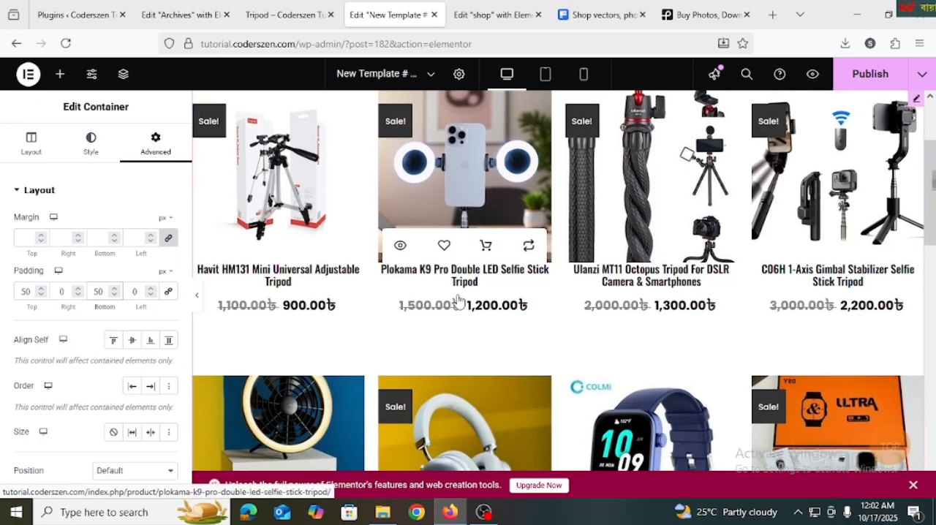
{"action": "scroll", "coordinate": [556, 289], "scroll_direction": "down", "scroll_amount": 5}
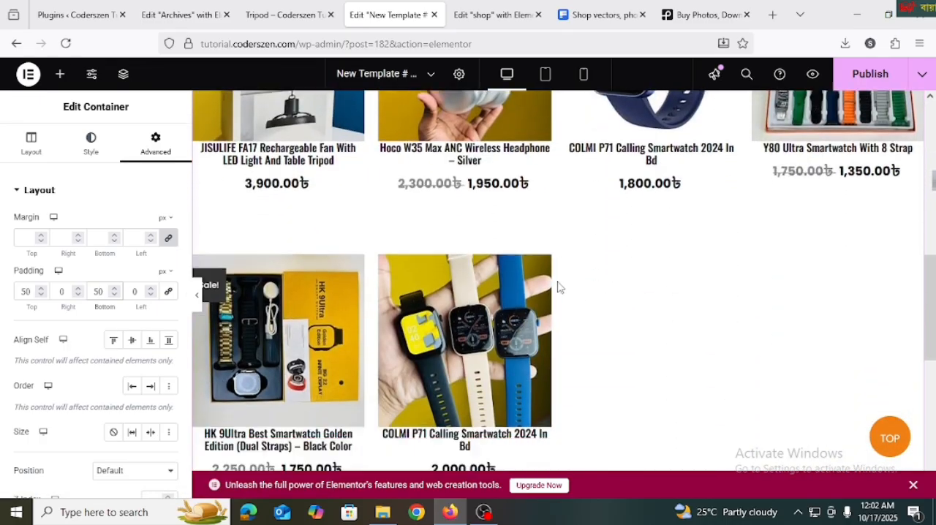
{"action": "scroll", "coordinate": [560, 241], "scroll_direction": "up", "scroll_amount": 3}
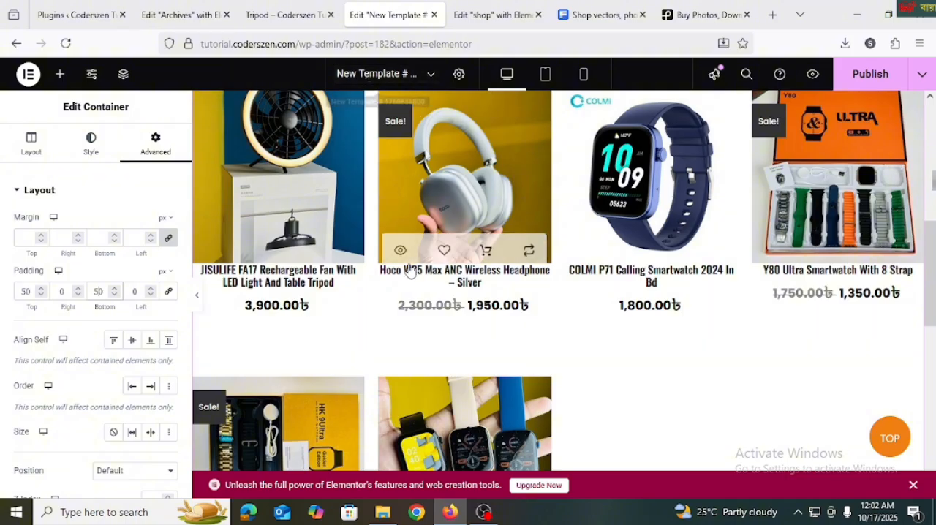
In the Archives template, unlink the product grid container's padding and set it to 50 px top and bottom, 0 px on the sides
{"action": "left_click", "coordinate": [181, 14]}
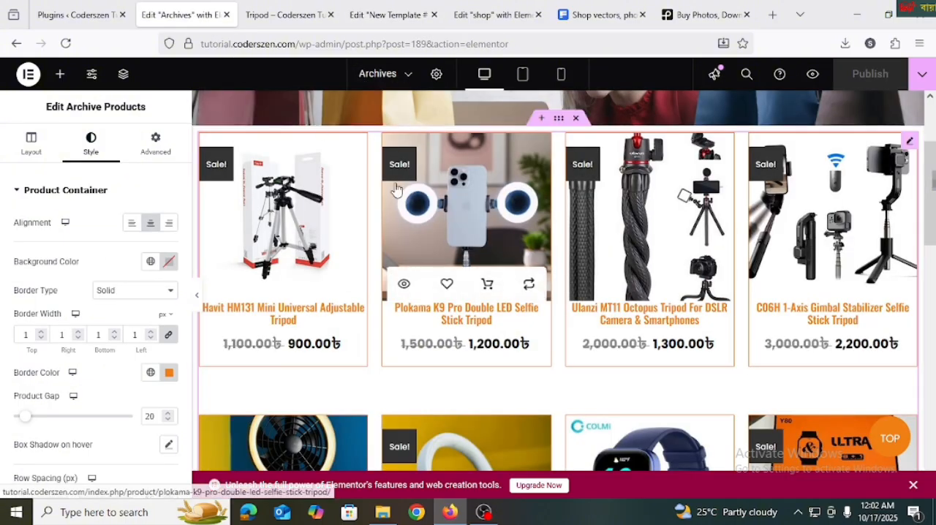
{"action": "scroll", "coordinate": [475, 234], "scroll_direction": "up", "scroll_amount": 2}
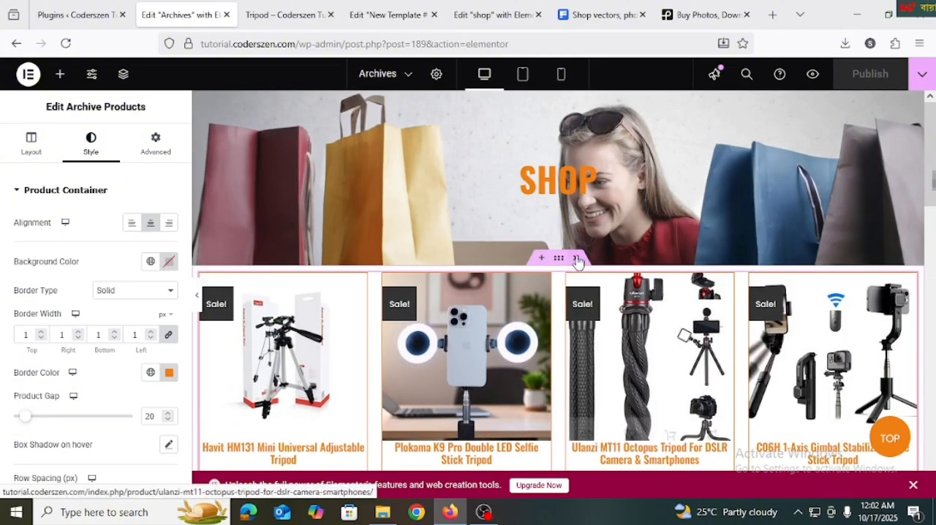
{"action": "left_click", "coordinate": [558, 268]}
{"action": "left_click", "coordinate": [156, 143]}
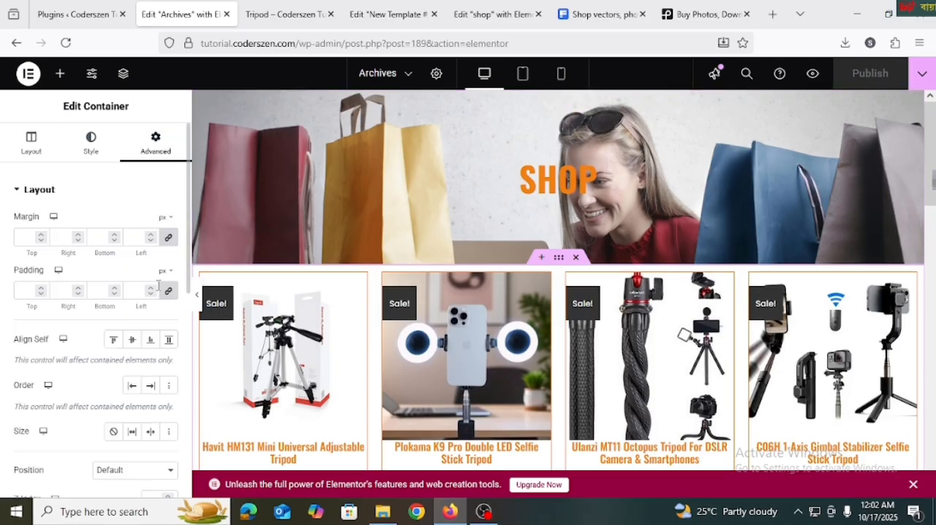
{"action": "left_click", "coordinate": [24, 291]}
{"action": "type", "text": "0"}
{"action": "type", "text": "5"}
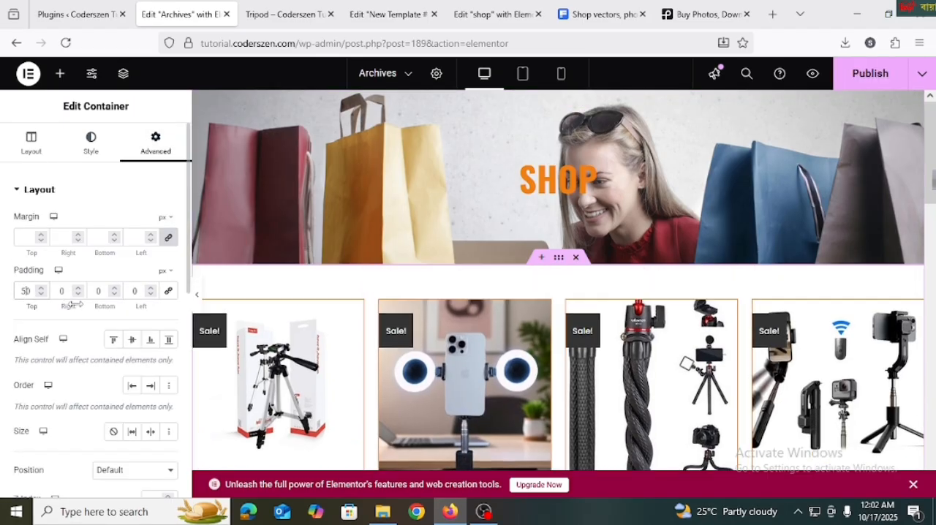
{"action": "double_click", "coordinate": [89, 291]}
{"action": "type", "text": "50"}
Publish the Archives template and reload the live Tripod category page to check the spacing around the product grid
{"action": "left_click", "coordinate": [869, 76]}
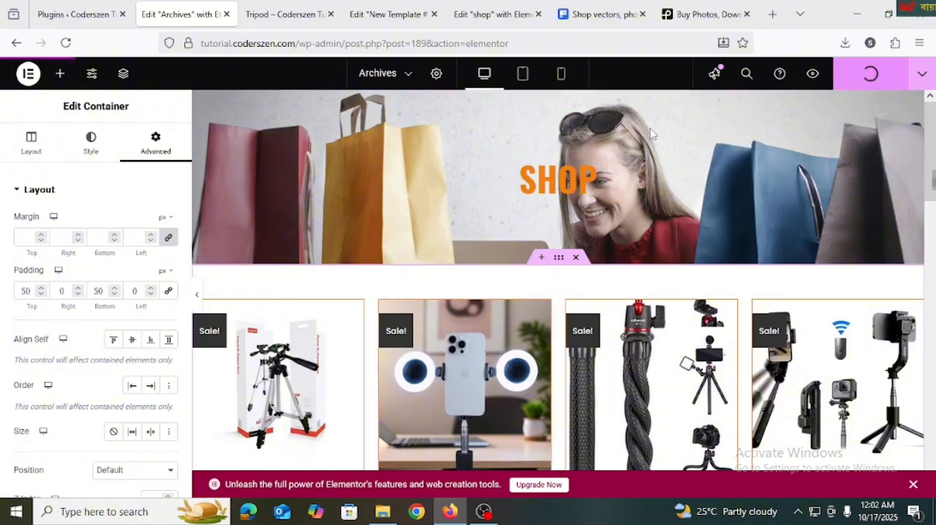
{"action": "left_click", "coordinate": [286, 14]}
{"action": "left_click", "coordinate": [65, 42]}
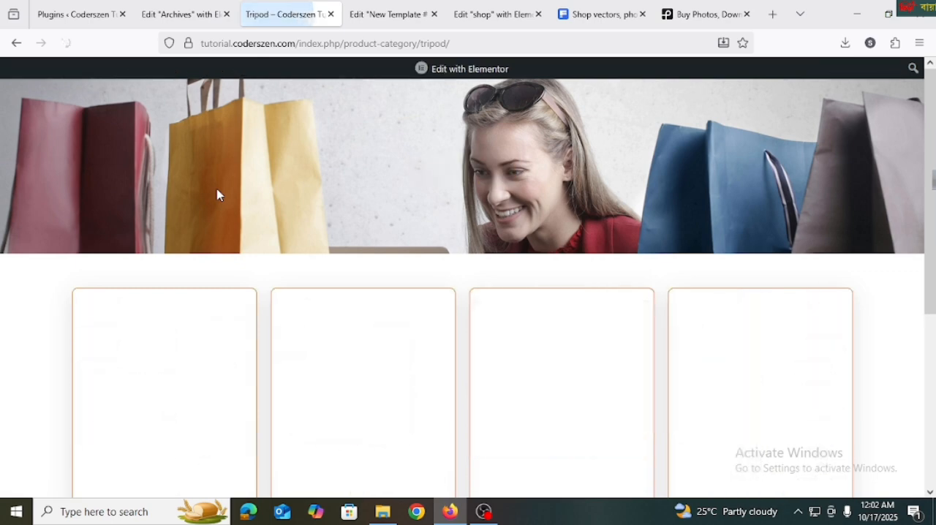
{"action": "scroll", "coordinate": [218, 195], "scroll_direction": "down", "scroll_amount": 2}
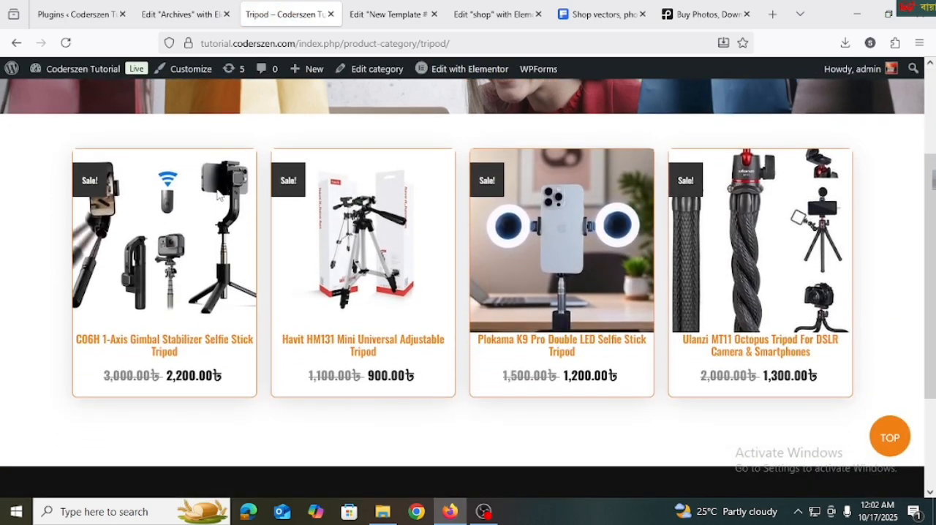
{"action": "scroll", "coordinate": [242, 206], "scroll_direction": "up", "scroll_amount": 2}
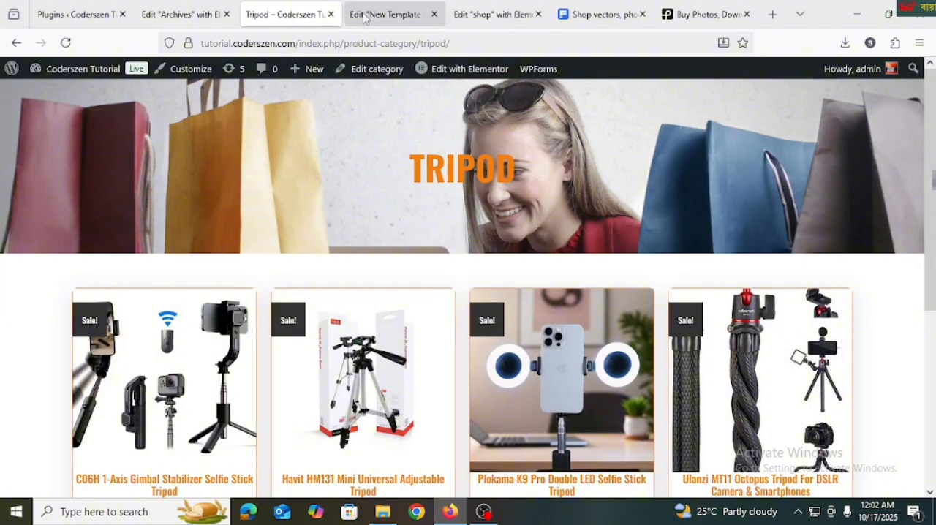
Go to the product categories list in the WordPress admin and view the Best Products category in a new browser tab
{"action": "left_click", "coordinate": [77, 14]}
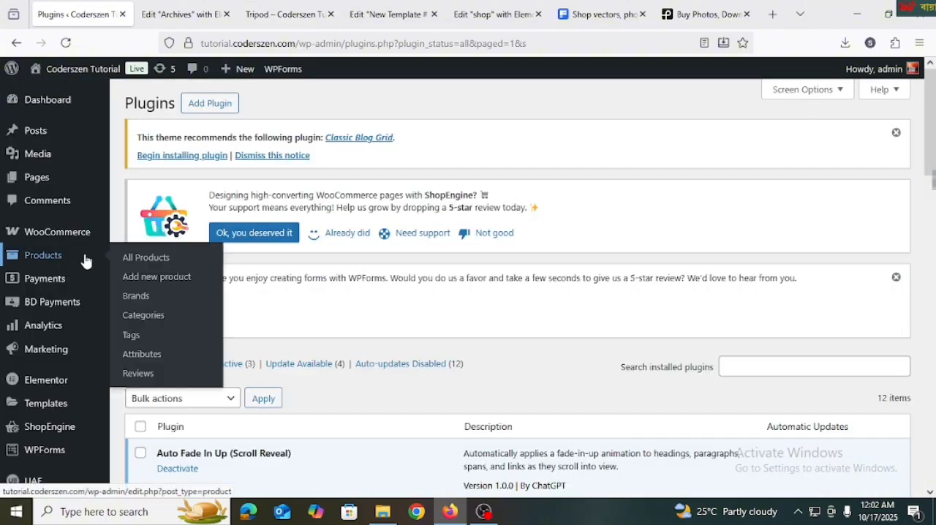
{"action": "mouse_move", "coordinate": [75, 250]}
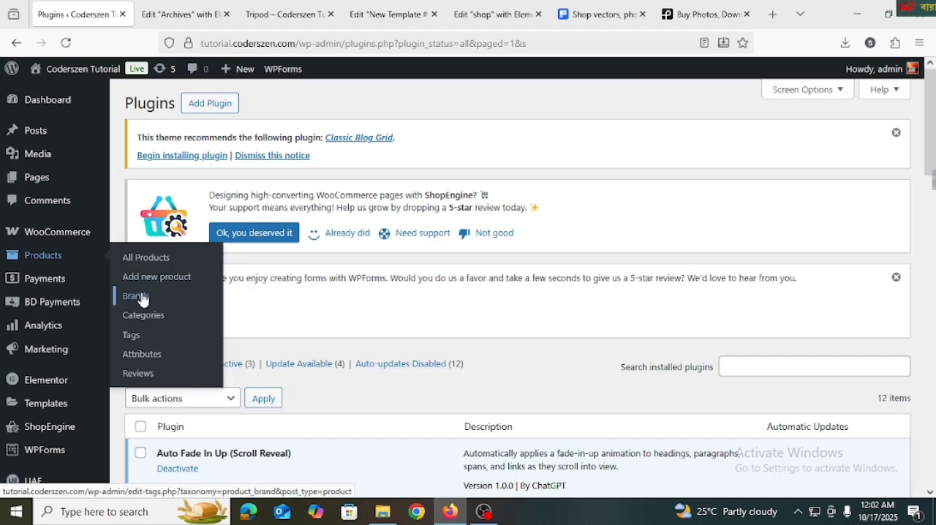
{"action": "left_click", "coordinate": [146, 322]}
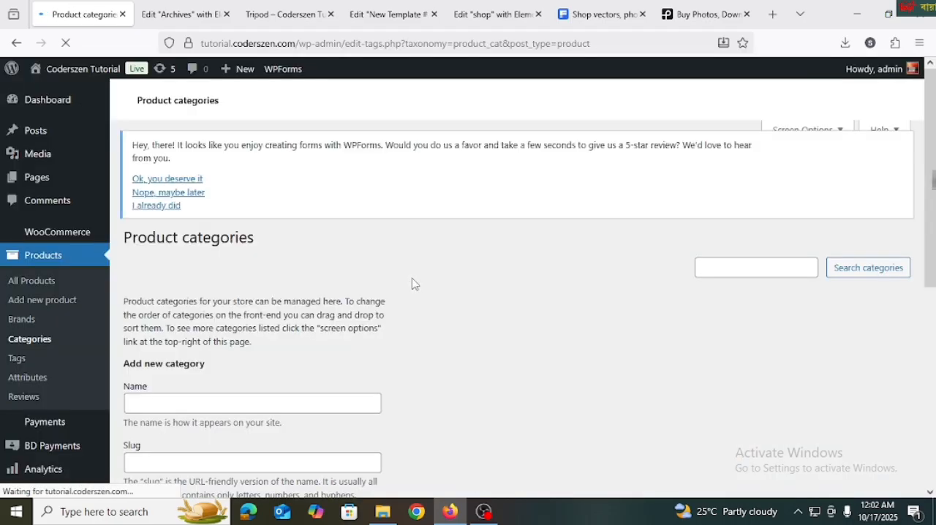
{"action": "scroll", "coordinate": [414, 285], "scroll_direction": "down", "scroll_amount": 4}
{"action": "scroll", "coordinate": [475, 307], "scroll_direction": "up", "scroll_amount": 2}
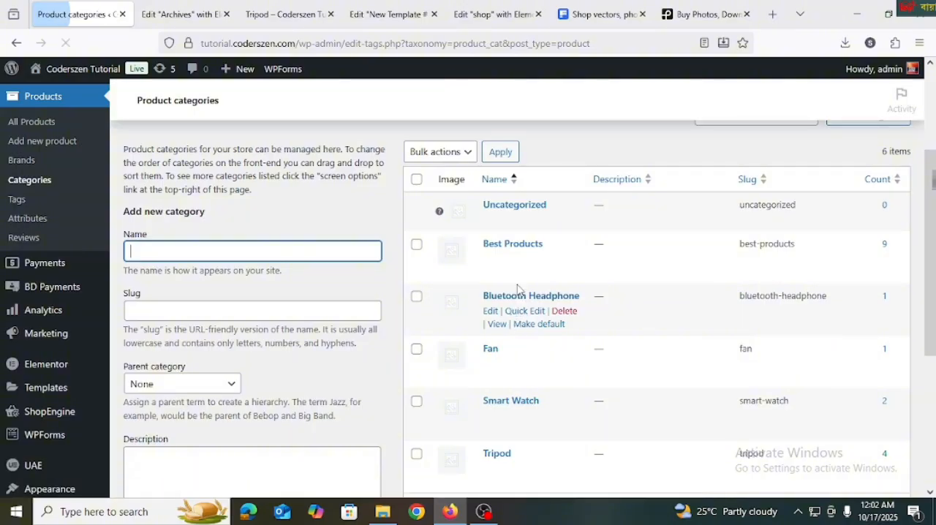
{"action": "scroll", "coordinate": [533, 246], "scroll_direction": "down", "scroll_amount": 3}
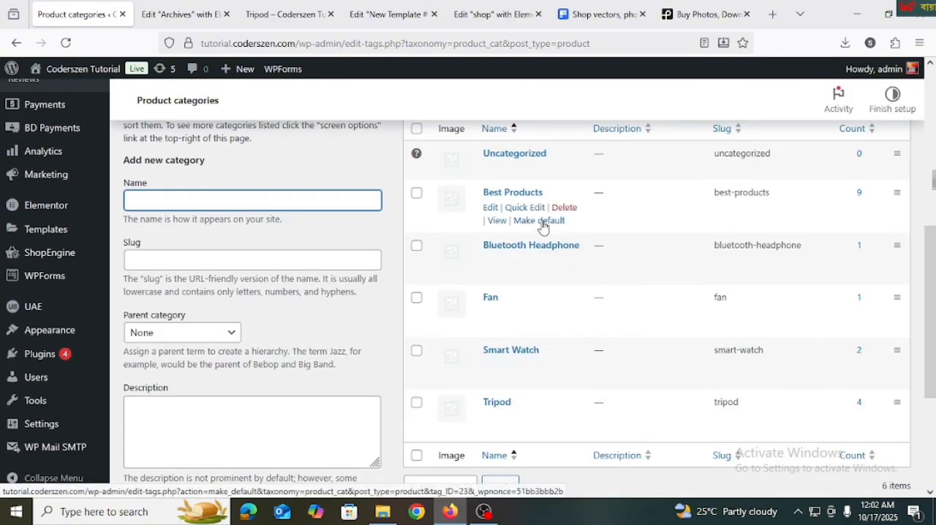
{"action": "right_click", "coordinate": [495, 222]}
{"action": "left_click", "coordinate": [549, 233]}
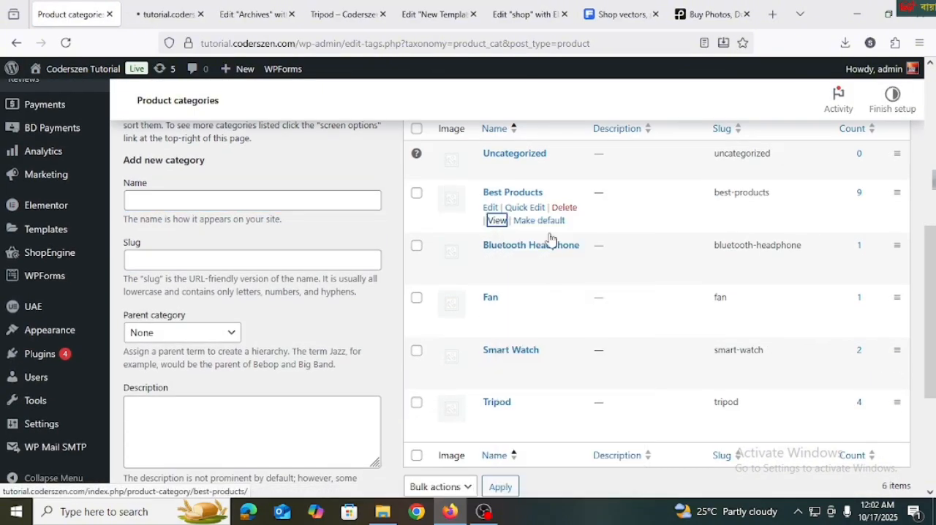
{"action": "left_click", "coordinate": [142, 15]}
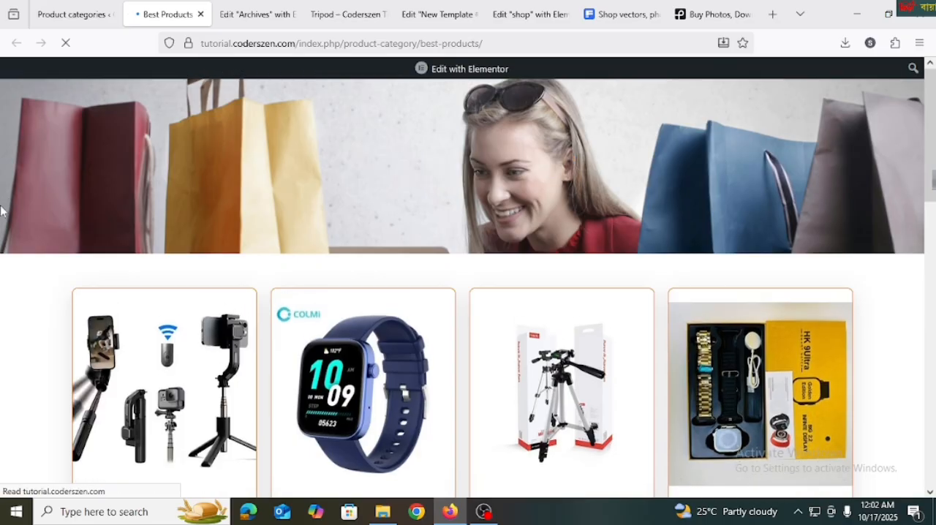
Examine the banner title, product cards and row spacing on the live Best Products category page
{"action": "scroll", "coordinate": [307, 310], "scroll_direction": "down", "scroll_amount": 1}
{"action": "scroll", "coordinate": [309, 311], "scroll_direction": "down", "scroll_amount": 2}
{"action": "scroll", "coordinate": [309, 311], "scroll_direction": "up", "scroll_amount": 3}
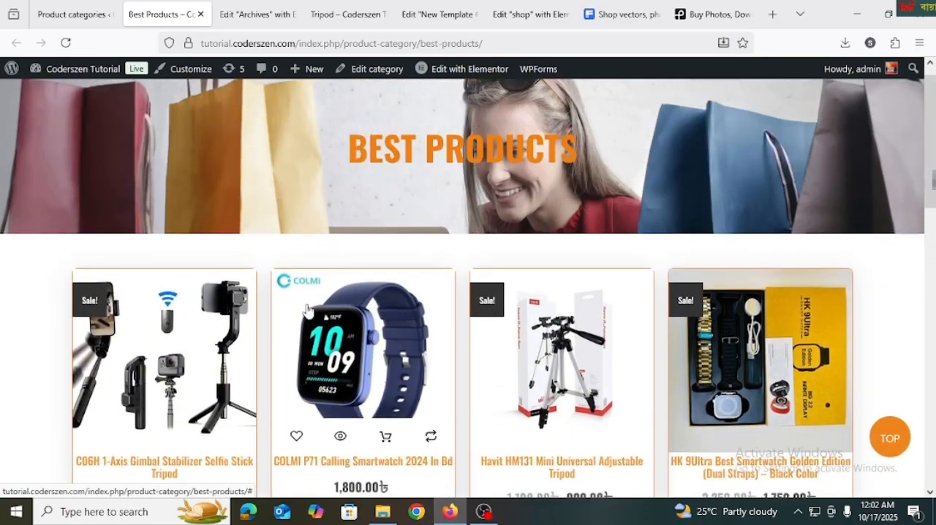
{"action": "scroll", "coordinate": [309, 312], "scroll_direction": "down", "scroll_amount": 3}
{"action": "scroll", "coordinate": [308, 311], "scroll_direction": "up", "scroll_amount": 3}
{"action": "scroll", "coordinate": [309, 312], "scroll_direction": "down", "scroll_amount": 3}
{"action": "scroll", "coordinate": [309, 311], "scroll_direction": "down", "scroll_amount": 7}
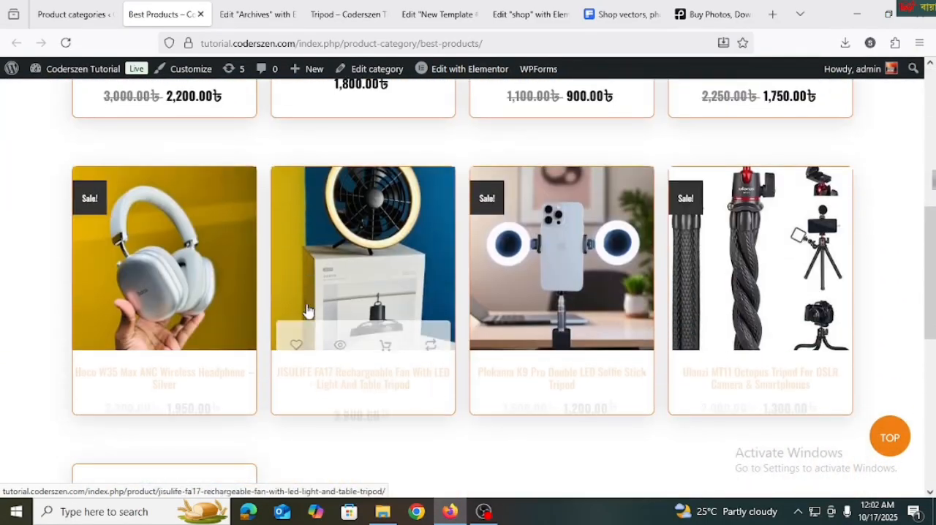
{"action": "scroll", "coordinate": [307, 310], "scroll_direction": "up", "scroll_amount": 10}
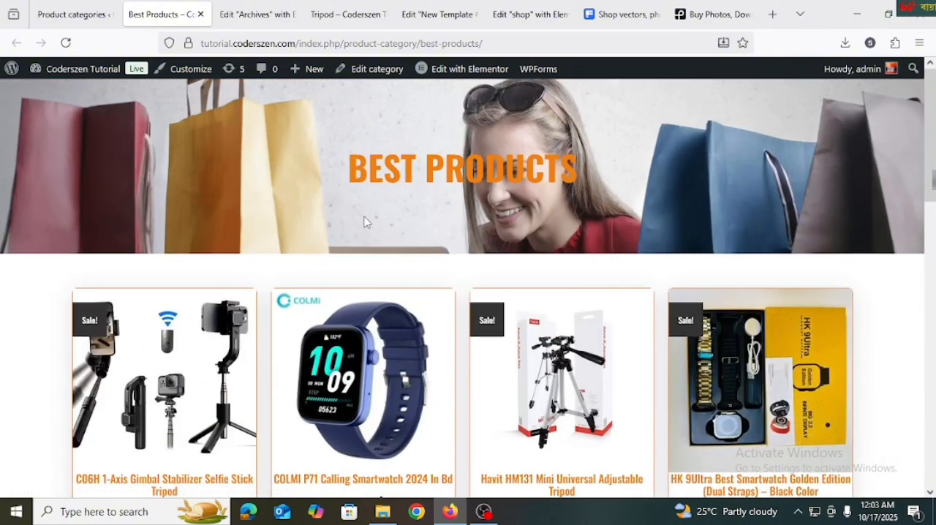
Check the Best Products page in the browser's responsive view at phone width
{"action": "key", "text": "ctrl+shift+m"}
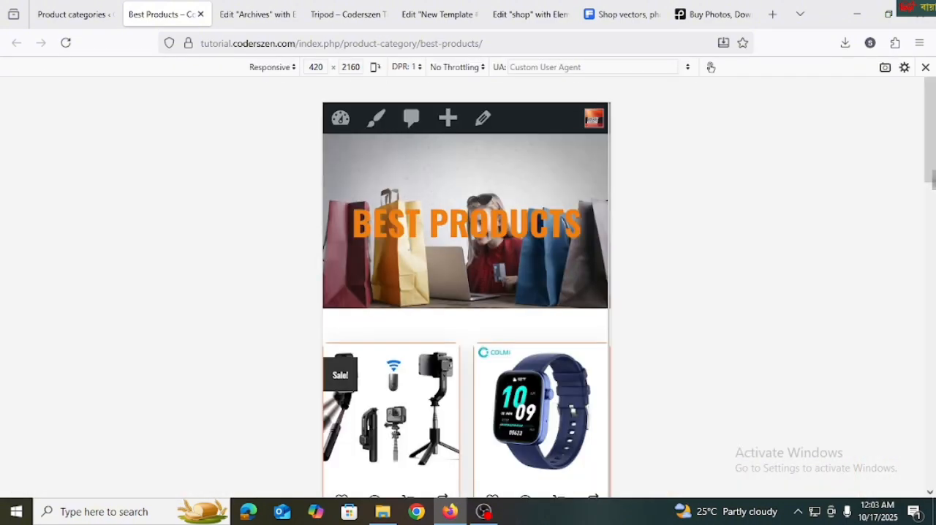
{"action": "scroll", "coordinate": [524, 261], "scroll_direction": "down", "scroll_amount": 10}
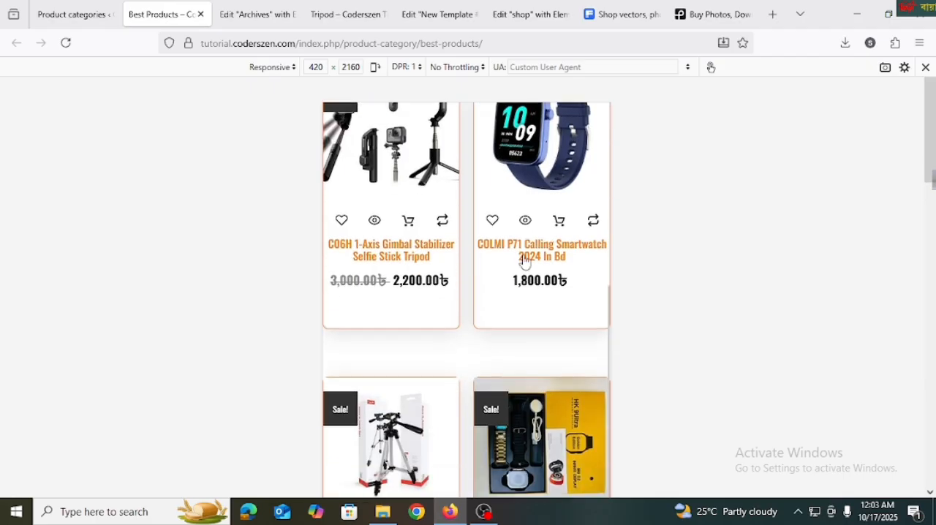
{"action": "scroll", "coordinate": [483, 300], "scroll_direction": "down", "scroll_amount": 6}
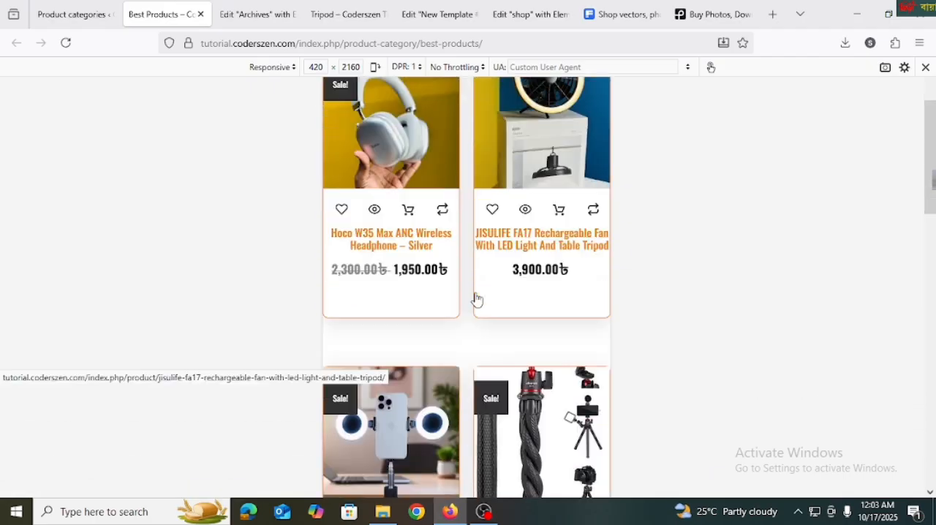
Switch the Archives template to the mobile preview, select the Archive Products widget and review its product grid
{"action": "left_click", "coordinate": [288, 15]}
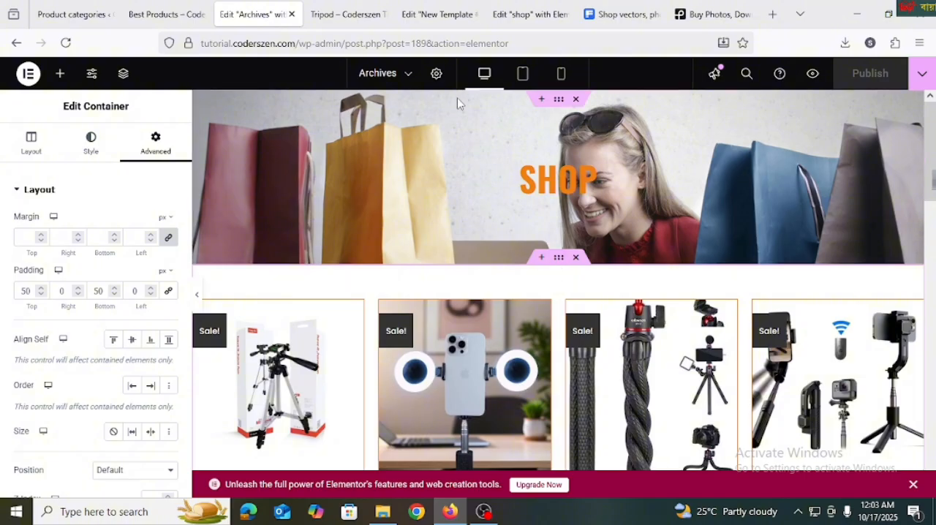
{"action": "left_click", "coordinate": [559, 77]}
{"action": "left_click", "coordinate": [553, 271]}
{"action": "scroll", "coordinate": [554, 274], "scroll_direction": "down", "scroll_amount": 12}
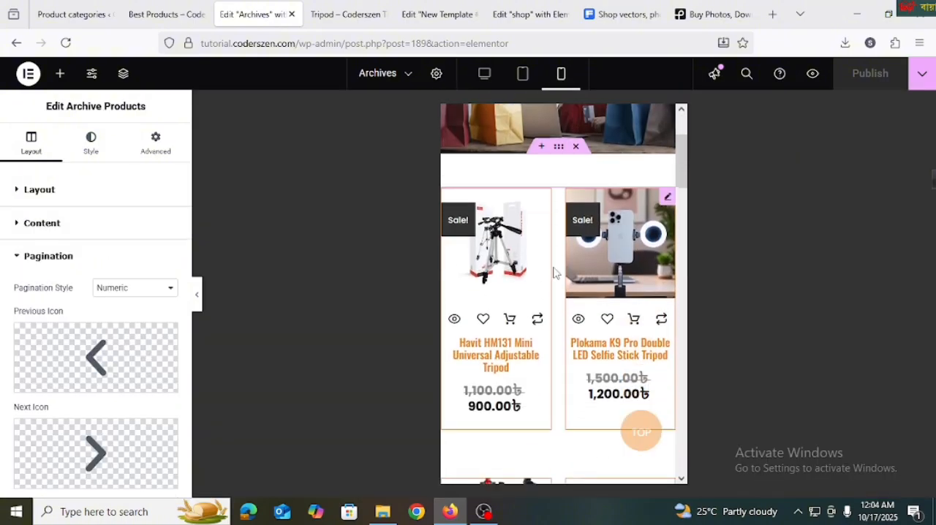
{"action": "scroll", "coordinate": [554, 273], "scroll_direction": "down", "scroll_amount": 10}
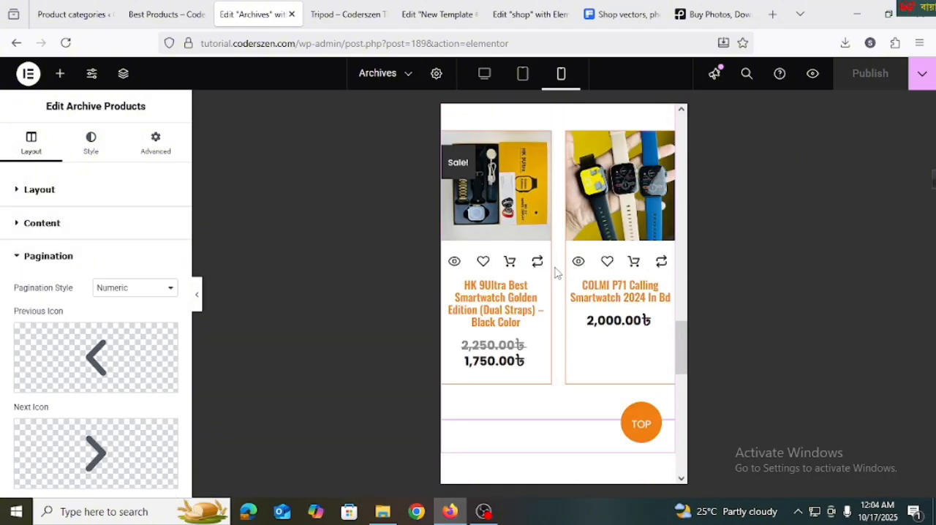
{"action": "scroll", "coordinate": [554, 272], "scroll_direction": "up", "scroll_amount": 4}
{"action": "scroll", "coordinate": [555, 278], "scroll_direction": "up", "scroll_amount": 8}
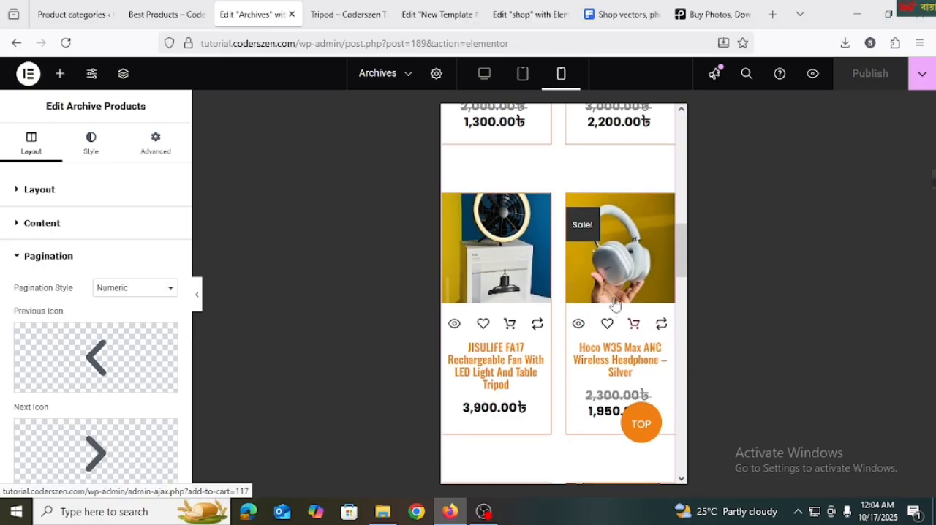
{"action": "scroll", "coordinate": [585, 307], "scroll_direction": "up", "scroll_amount": 3}
Set the product title's mobile font size to 13 px and publish the Archives template
{"action": "left_click", "coordinate": [94, 140]}
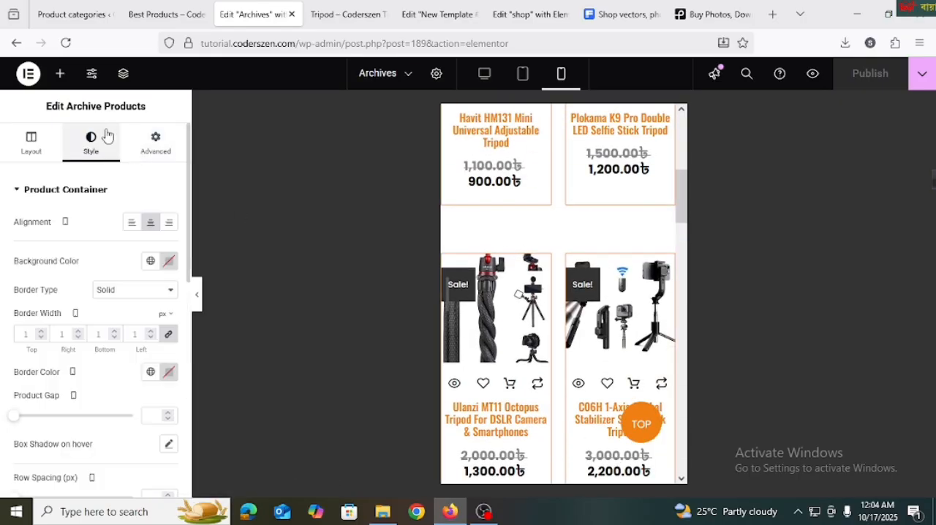
{"action": "scroll", "coordinate": [93, 336], "scroll_direction": "down", "scroll_amount": 5}
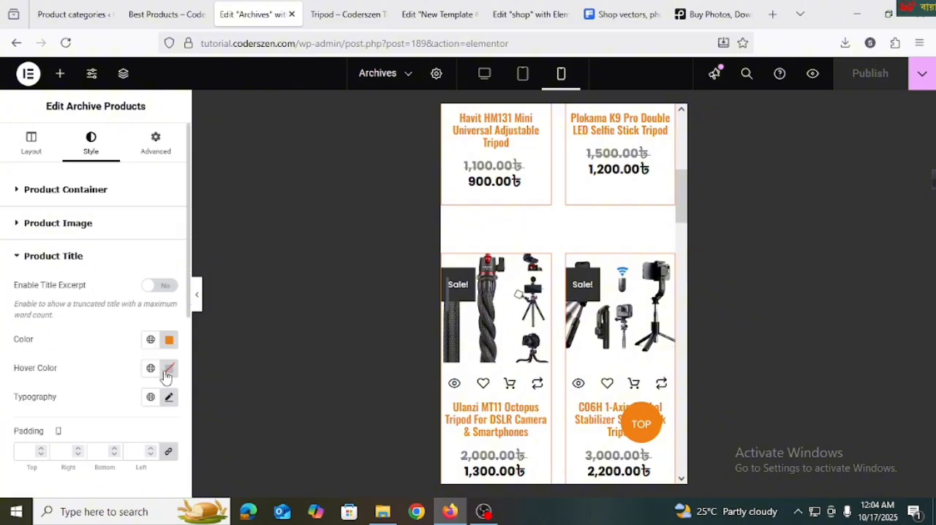
{"action": "left_click", "coordinate": [167, 398]}
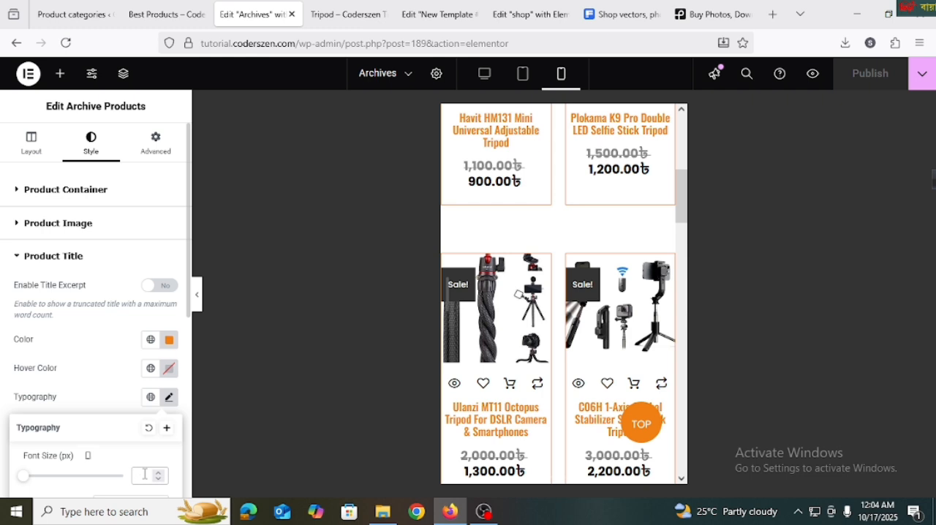
{"action": "left_click", "coordinate": [145, 474]}
{"action": "type", "text": "16"}
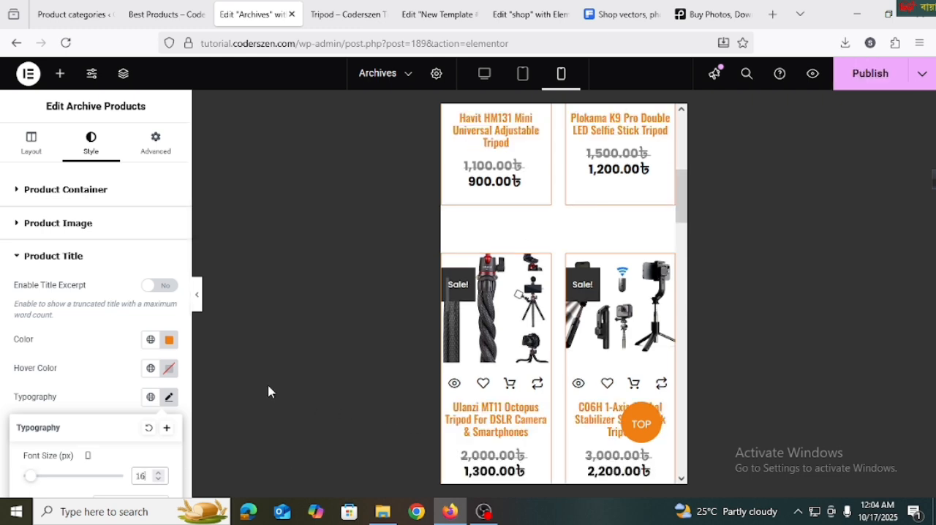
{"action": "key", "text": "BackSpace"}
{"action": "type", "text": "3"}
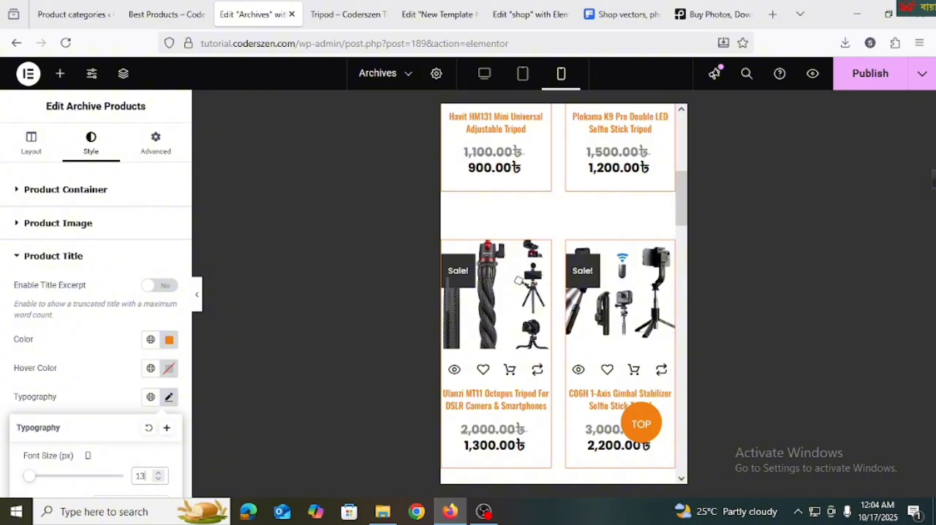
{"action": "scroll", "coordinate": [618, 215], "scroll_direction": "up", "scroll_amount": 3}
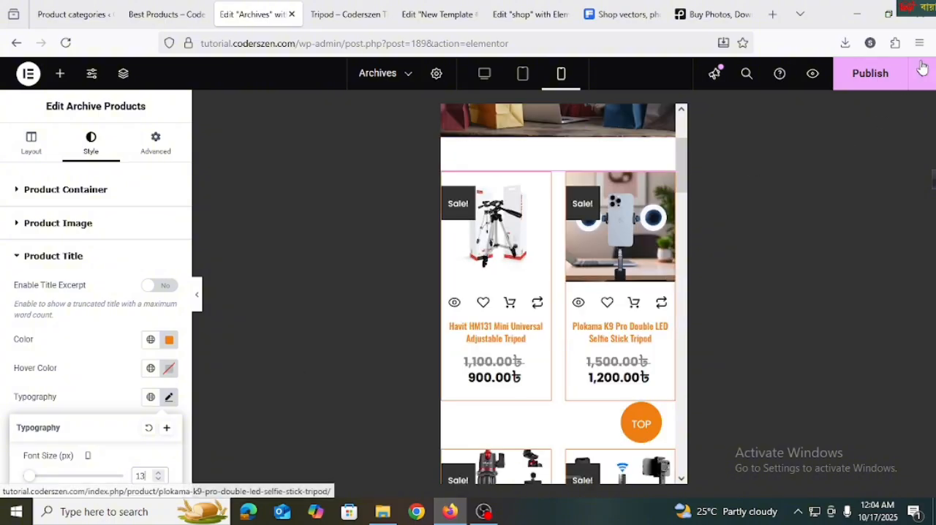
{"action": "left_click", "coordinate": [867, 77]}
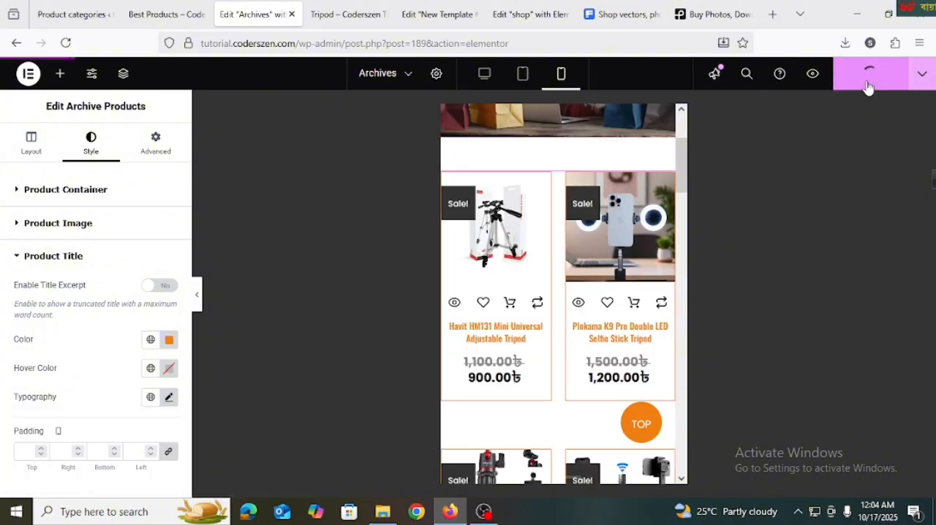